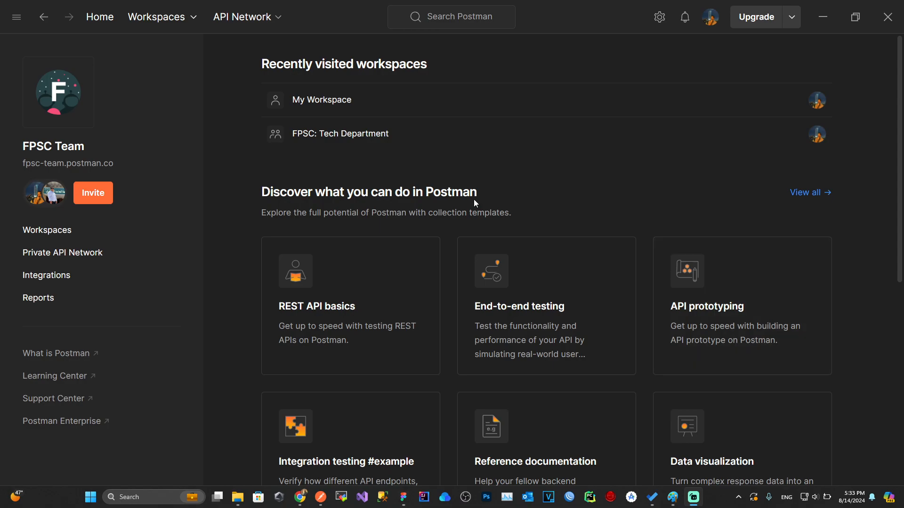
Step: Switch to the FPSC: Tech Department workspace from the recently visited workspaces list
click(165, 18)
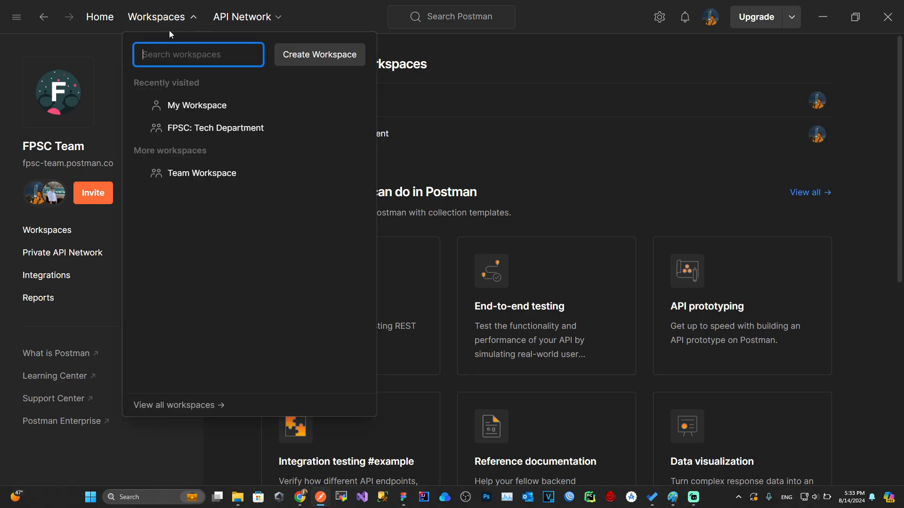
click(180, 128)
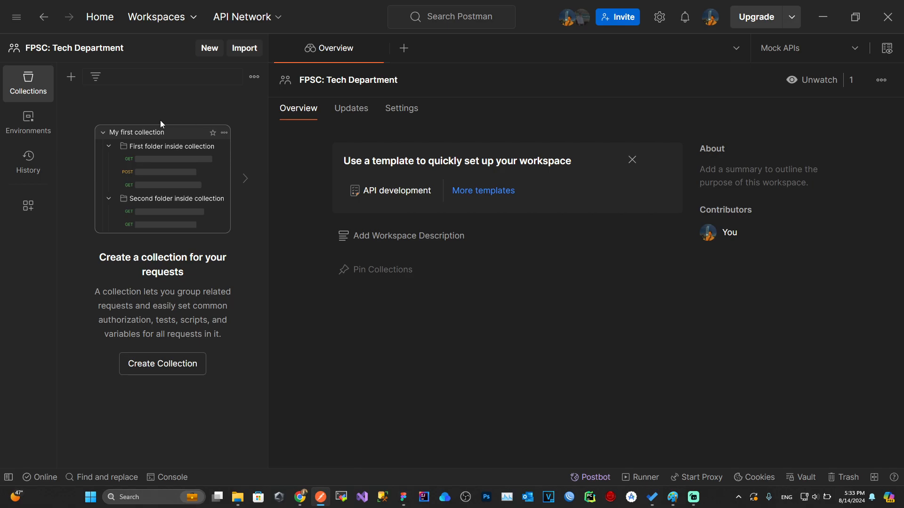
Step: Turn on the Mock servers toggle under Configure sidebar in workspace settings
click(255, 77)
click(178, 92)
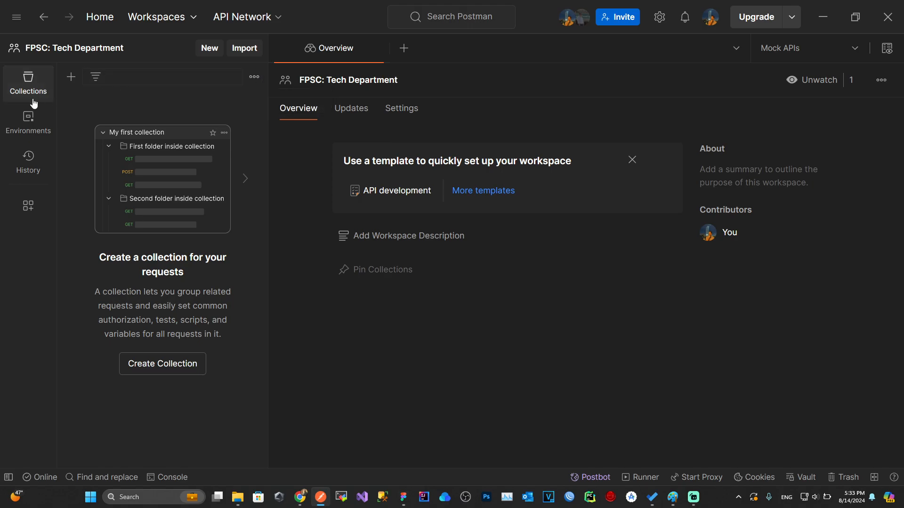
click(38, 218)
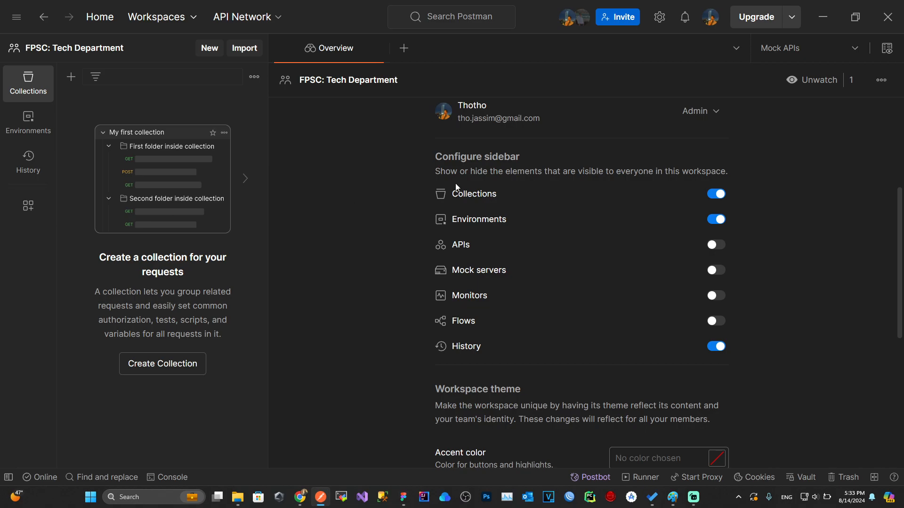
scroll(490, 129, up, 5)
scroll(527, 165, down, 9)
scroll(572, 199, up, 8)
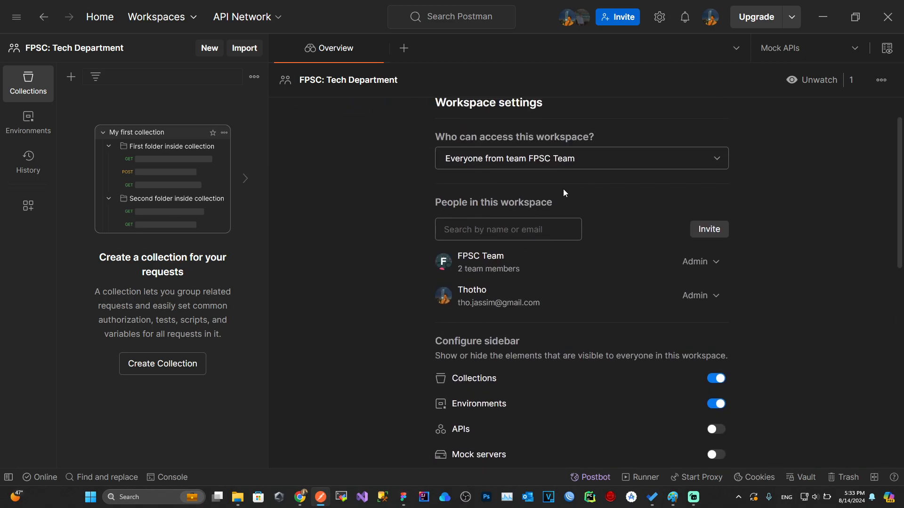
scroll(521, 191, down, 5)
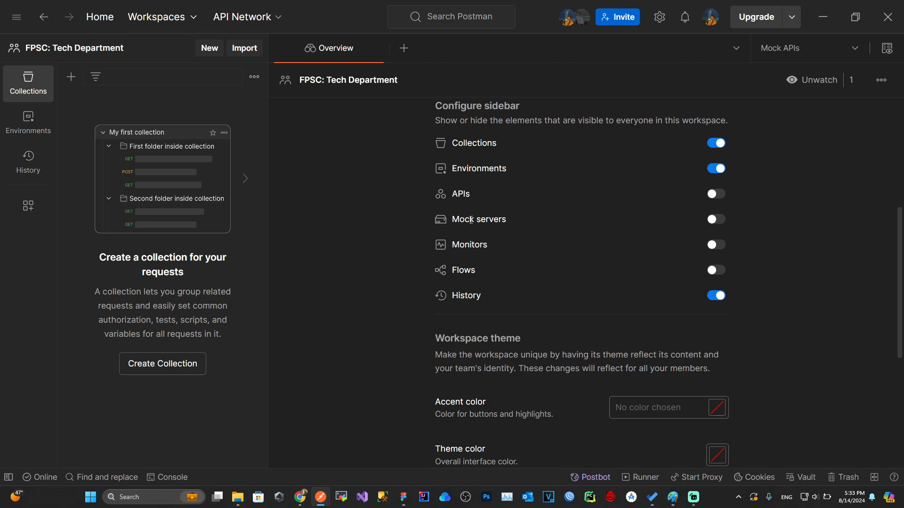
click(715, 220)
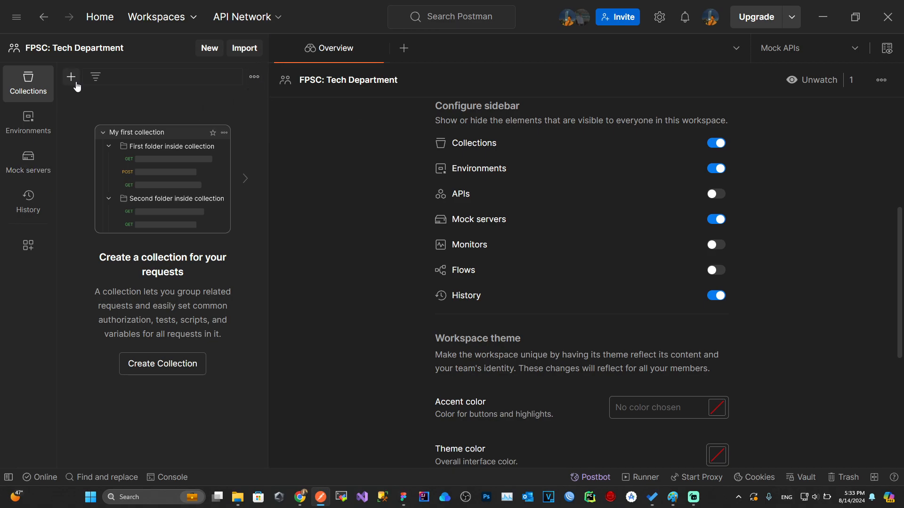
Step: Create a blank collection named Mock API
click(71, 76)
click(116, 104)
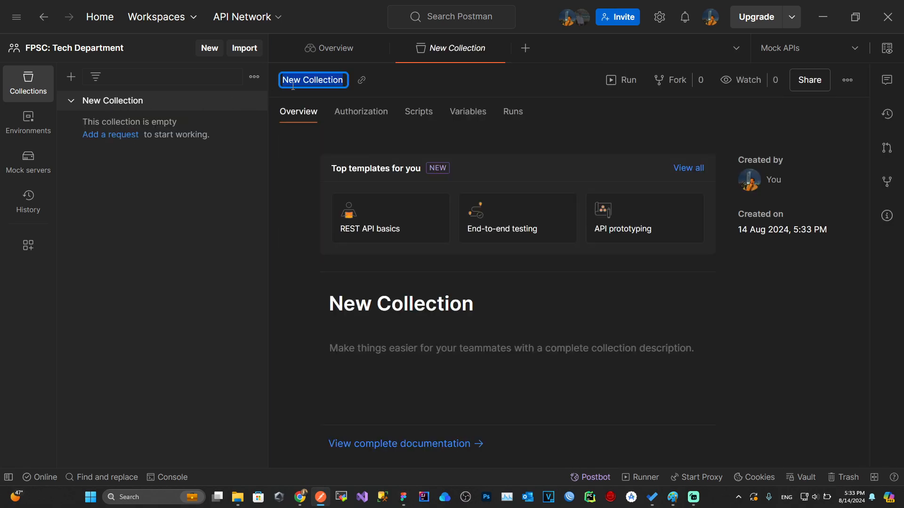
text(Mock API)
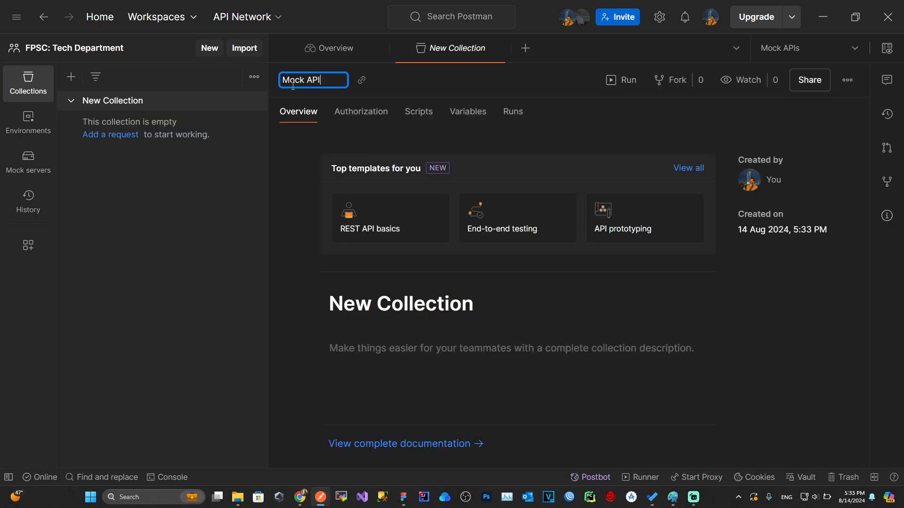
key(Return)
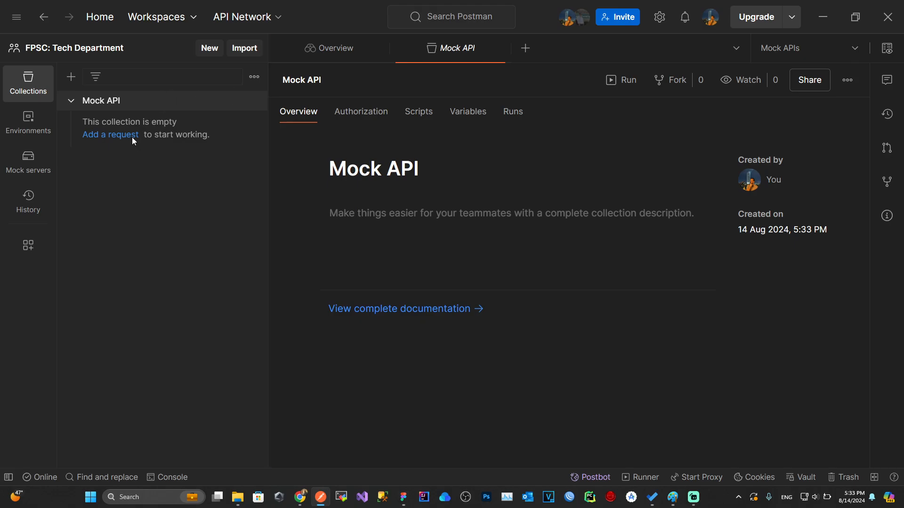
Step: Add a new request to Mock API and rename it Login
click(134, 137)
click(254, 120)
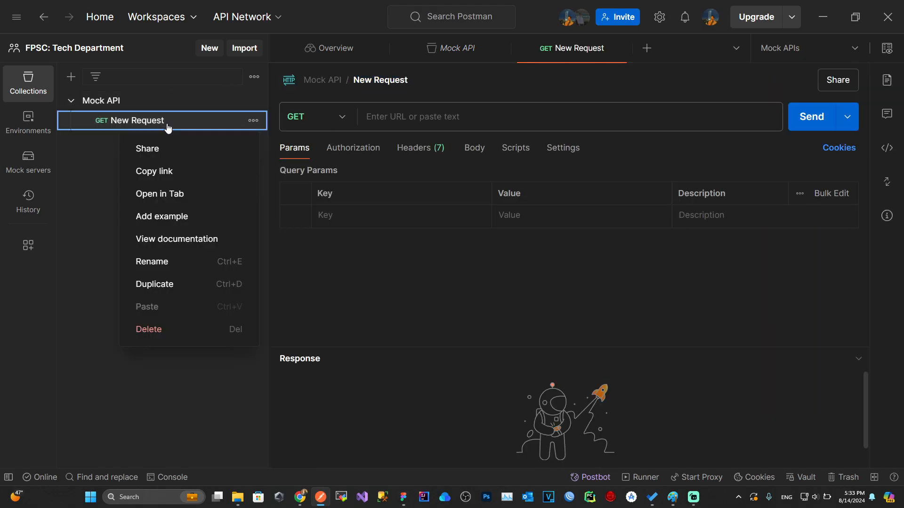
click(165, 264)
text(Login)
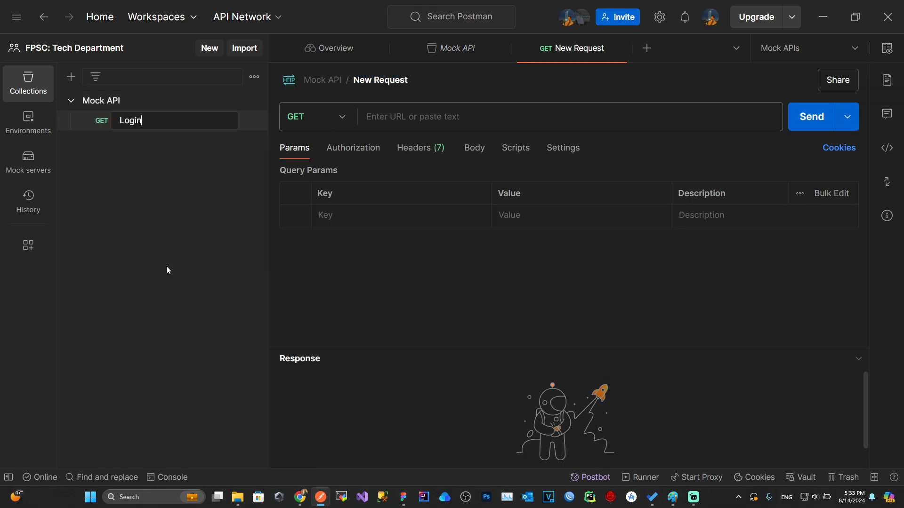
key(Return)
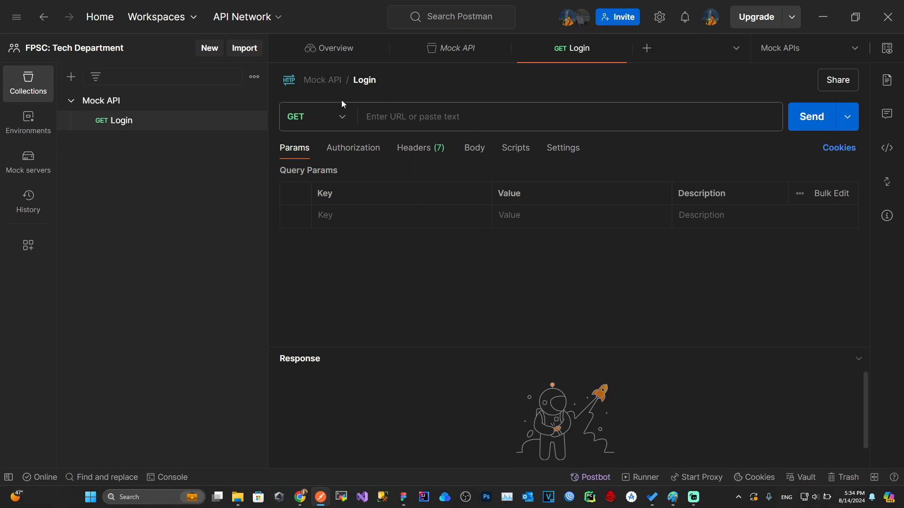
Step: Set the Login request body to raw JSON
click(474, 154)
click(531, 181)
click(693, 175)
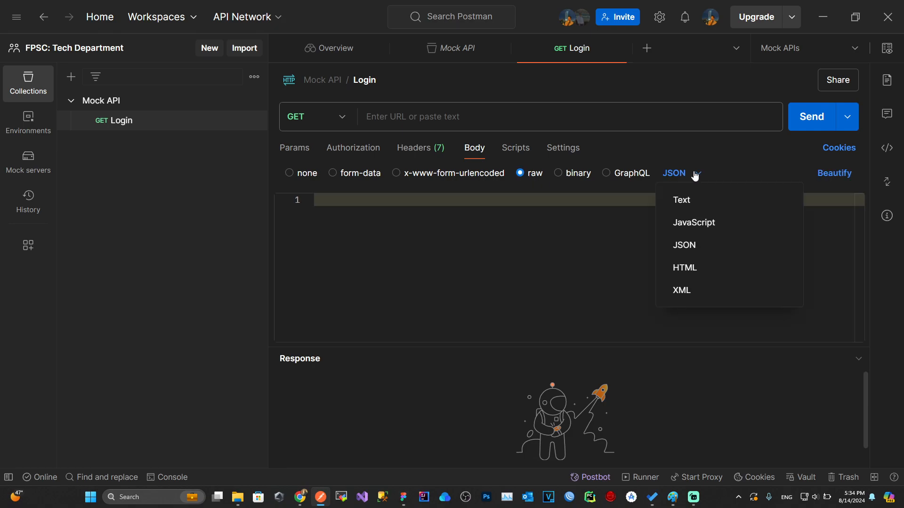
click(696, 245)
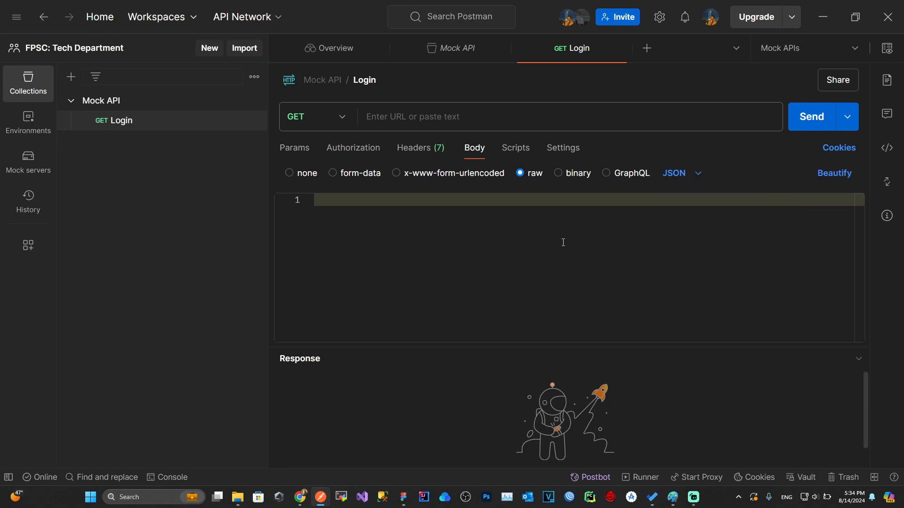
Step: Enter a JSON body with userName and password fields
key(Return)
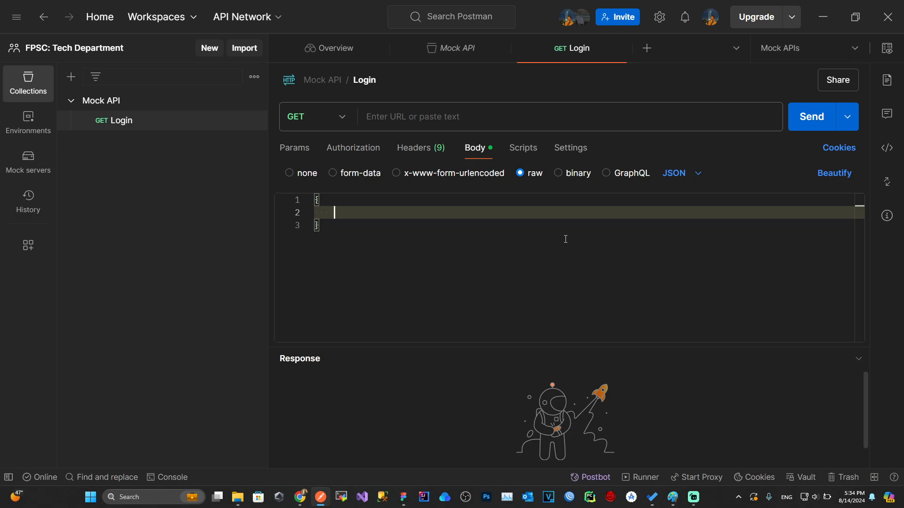
key(BackSpace)
key(Return)
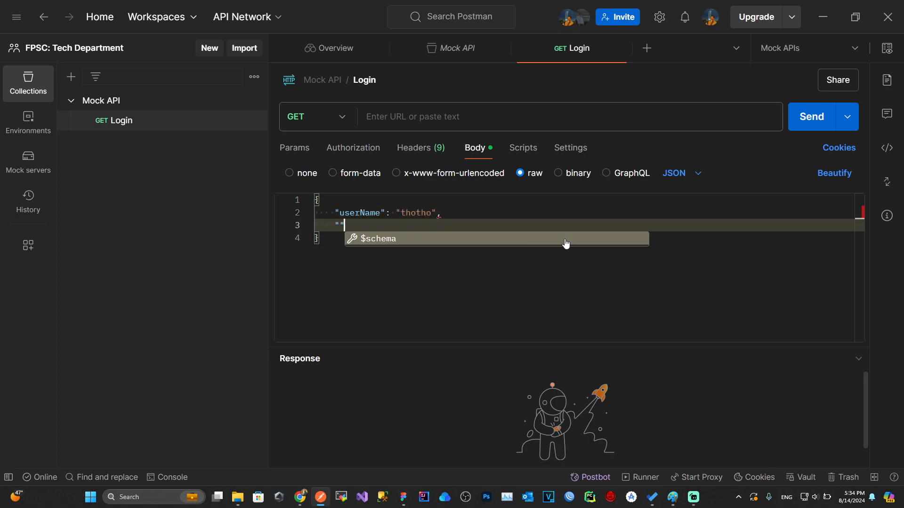
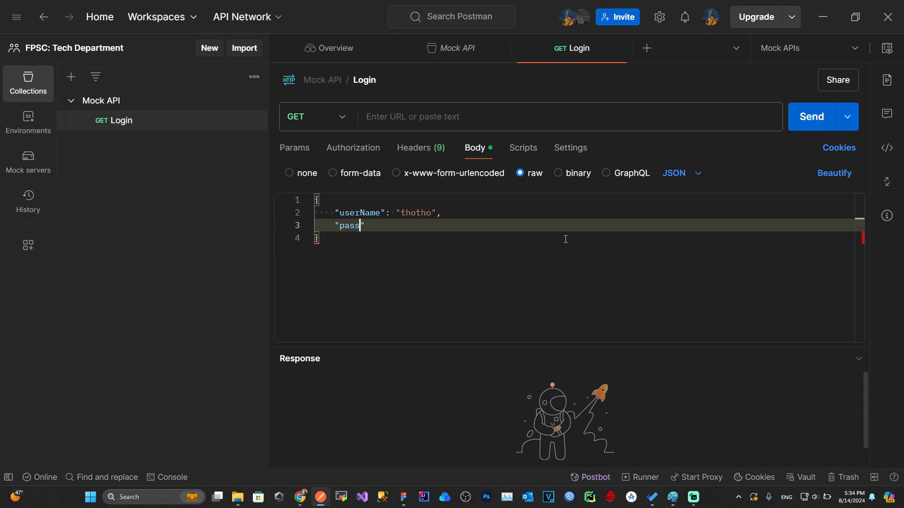
click(448, 234)
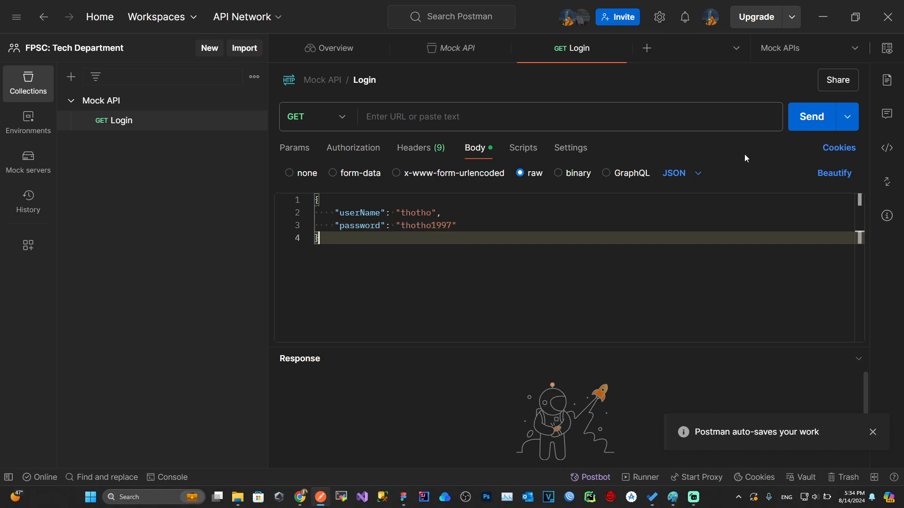
drag(440, 347, 439, 279)
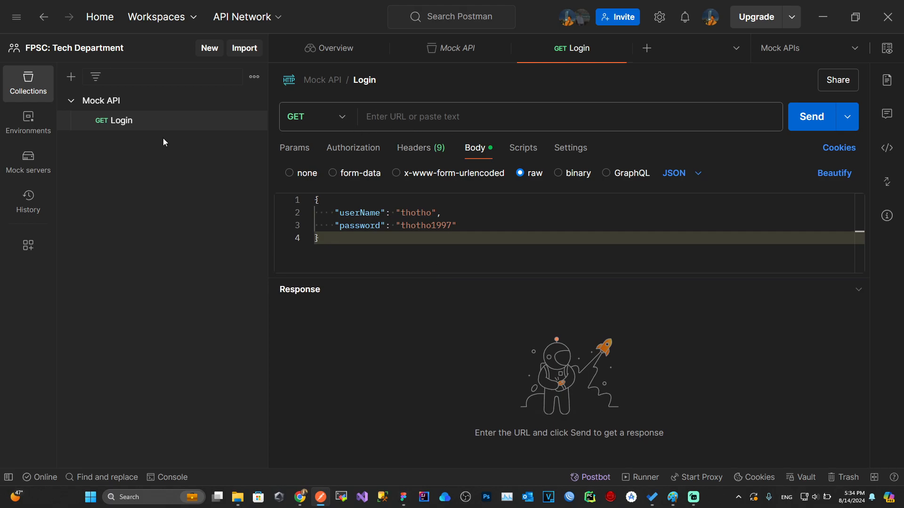
Step: Start a new mock server based on the existing Mock API collection
click(34, 180)
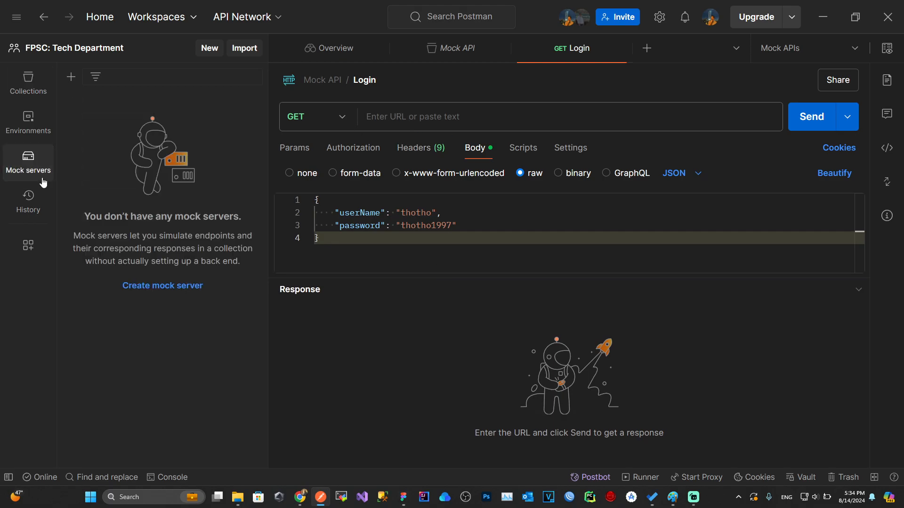
click(161, 288)
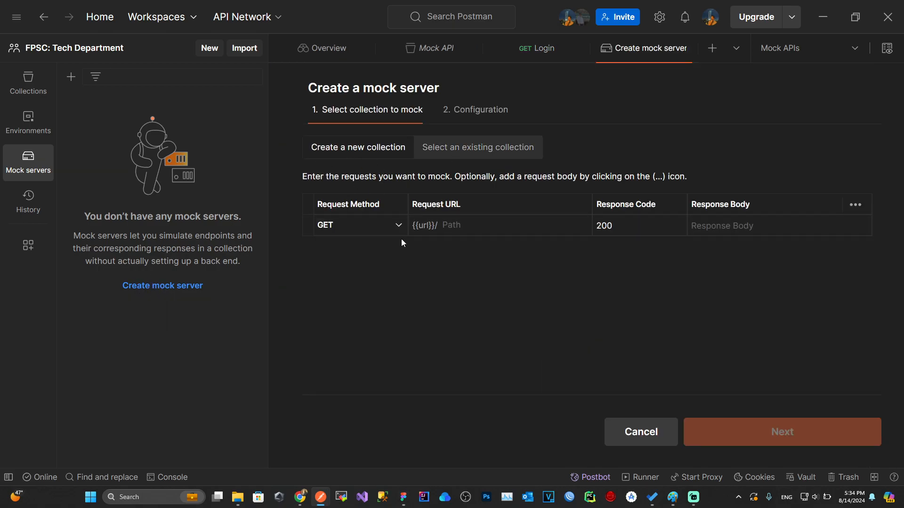
click(472, 143)
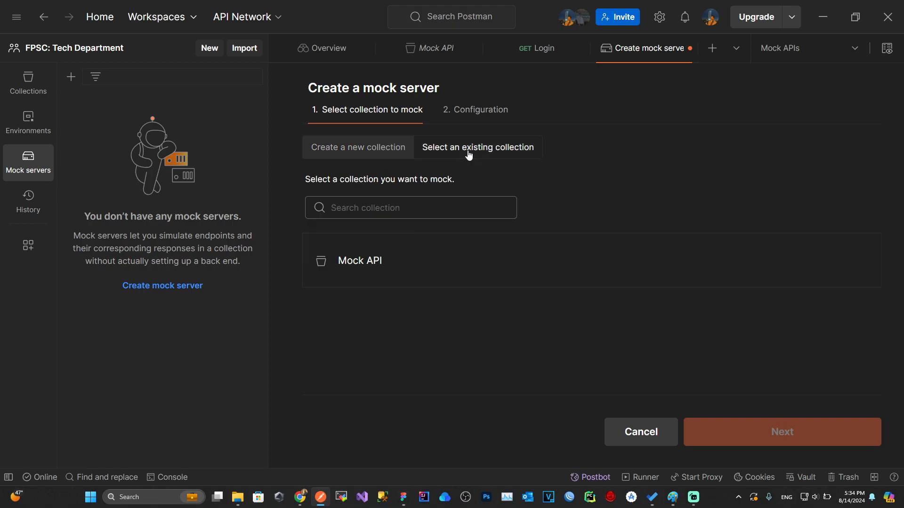
click(357, 265)
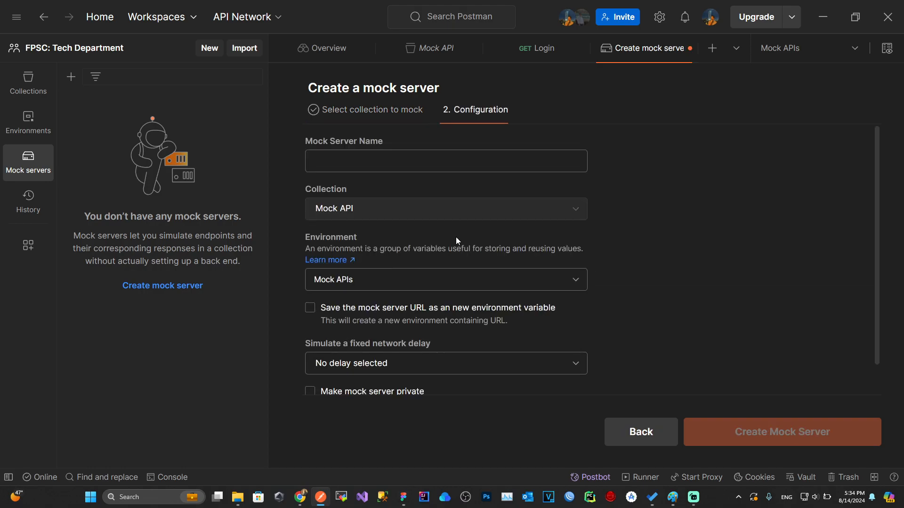
scroll(410, 288, down, 1)
scroll(396, 248, up, 1)
Step: Name the mock server 'Mock API for Testing'
click(345, 160)
text(Mock API)
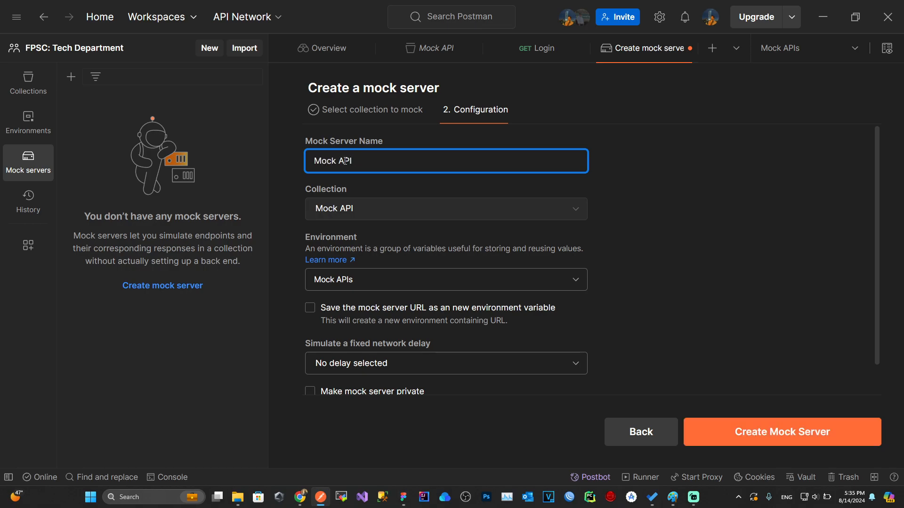
text(for TESTING)
key(ctrl+shift+Left)
text(Testing)
Step: Keep the Mock APIs environment, save the mock URL as an environment variable, and create the server
scroll(450, 289, down, 1)
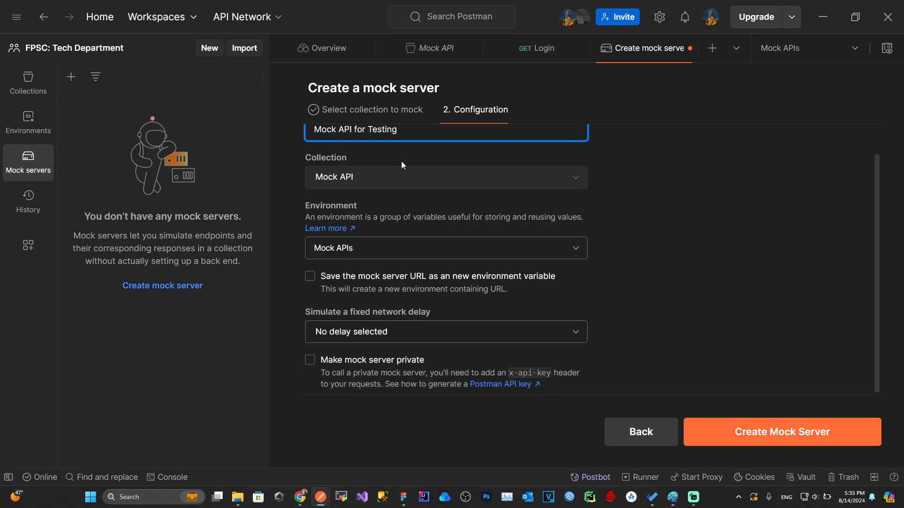
scroll(337, 203, down, 1)
click(340, 251)
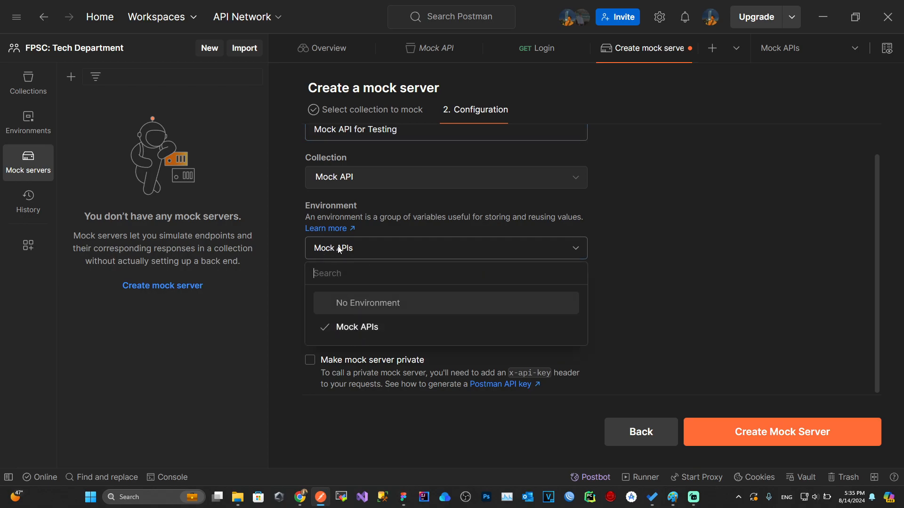
click(332, 253)
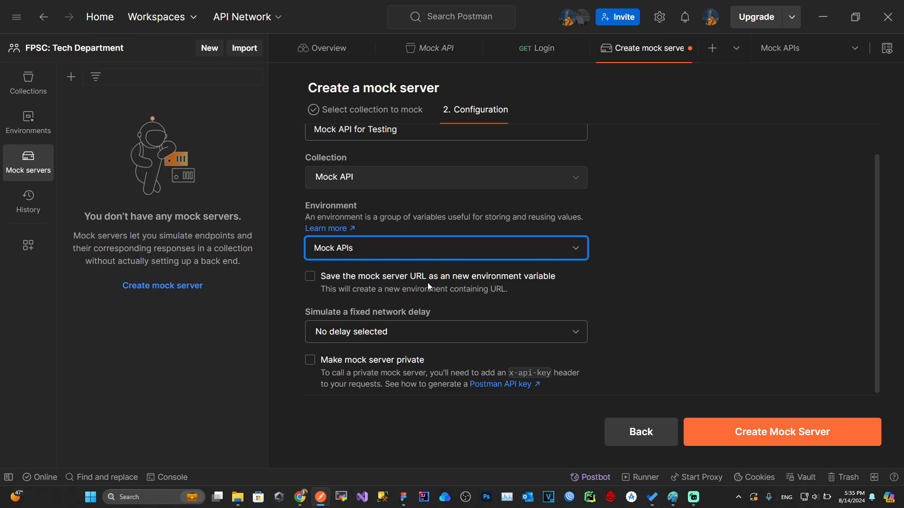
click(391, 281)
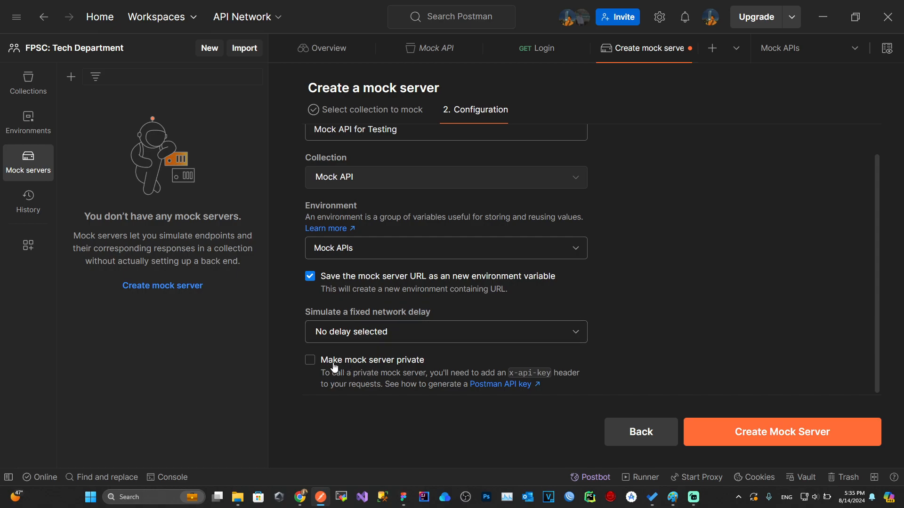
click(748, 440)
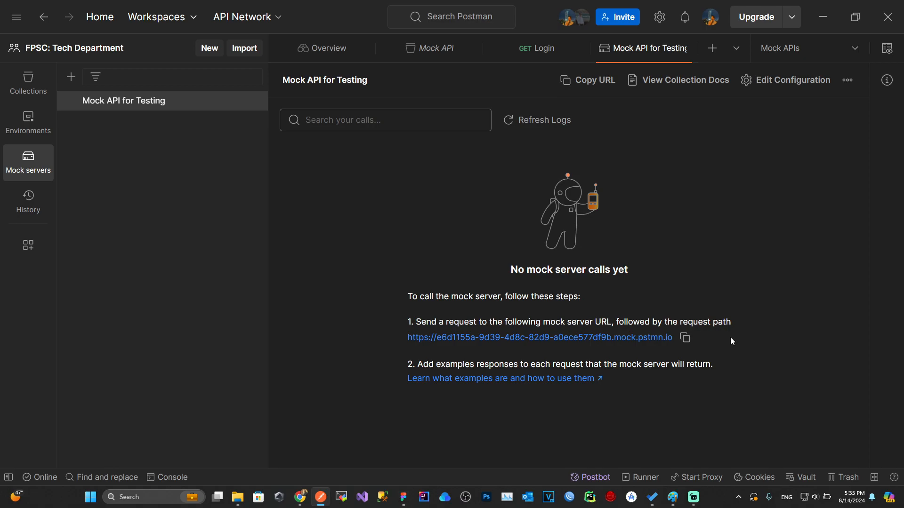
Step: Make Mock API for Testing the active environment, check its url variable, and return to Collections
drag(503, 330, 387, 322)
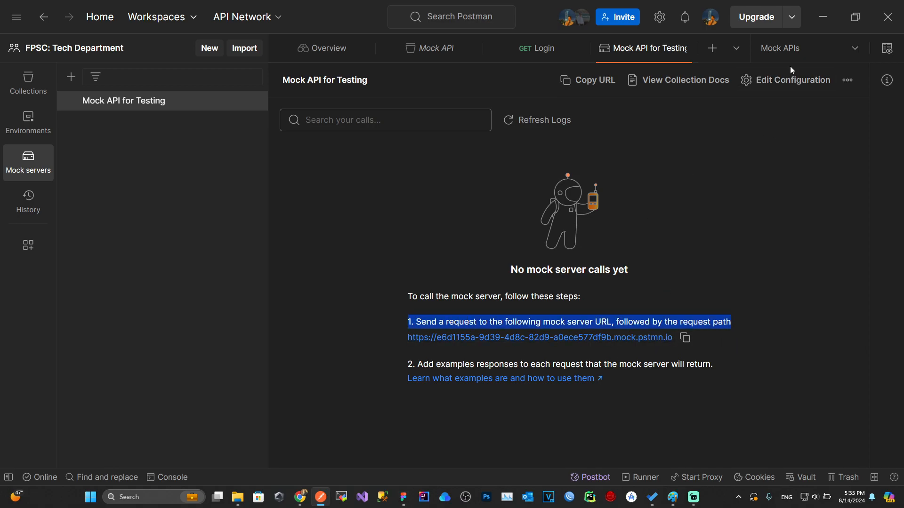
click(791, 48)
click(725, 127)
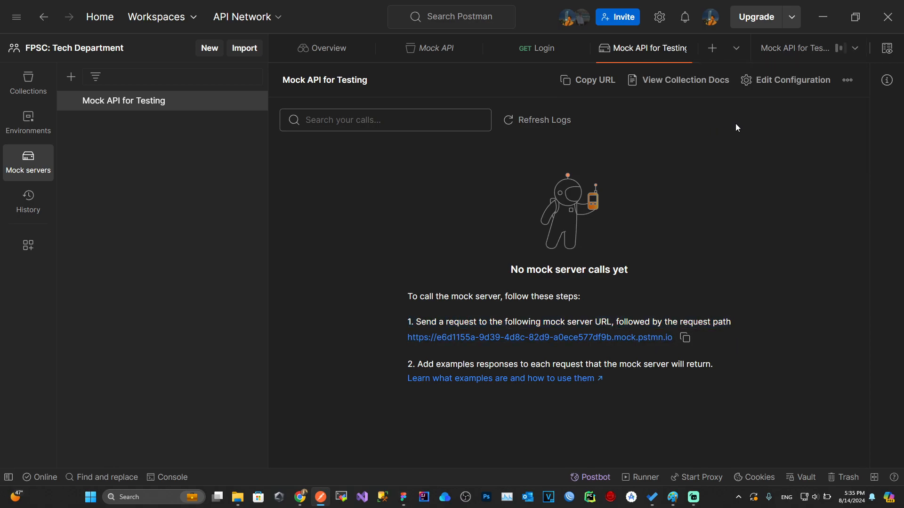
click(886, 48)
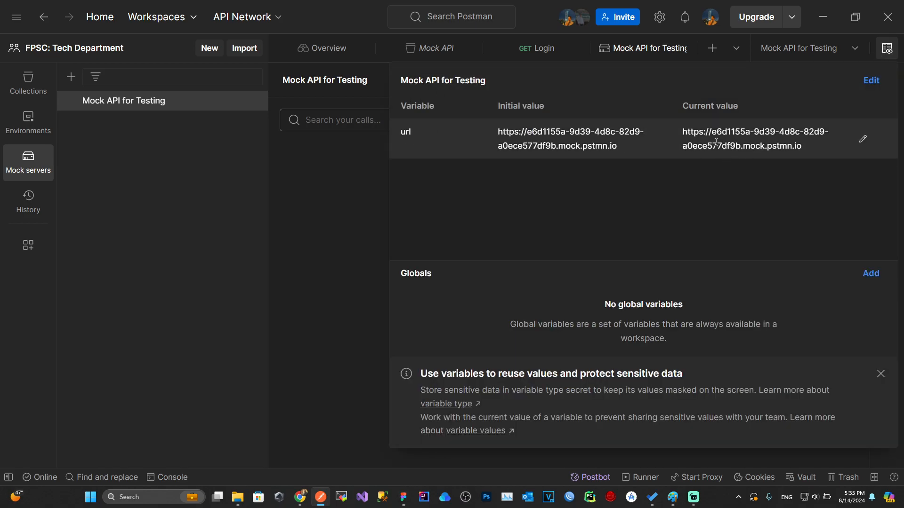
click(320, 202)
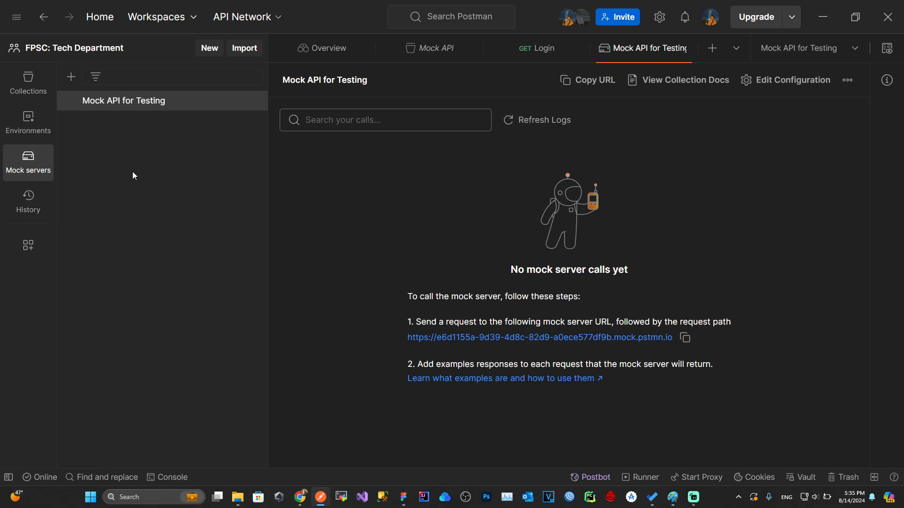
click(31, 95)
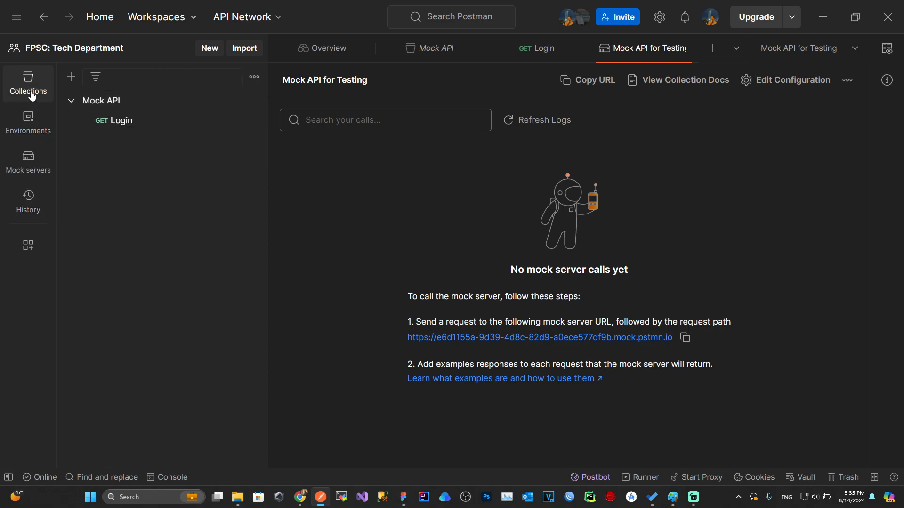
click(127, 122)
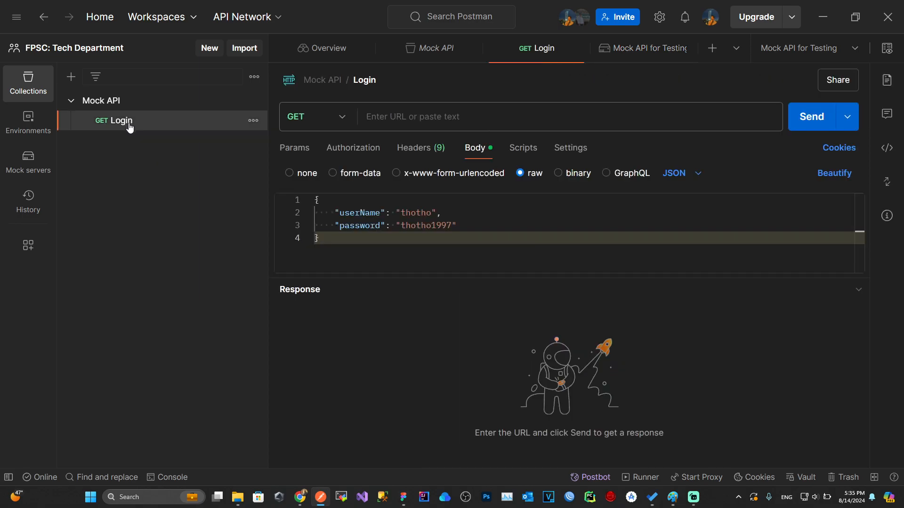
click(886, 51)
click(817, 49)
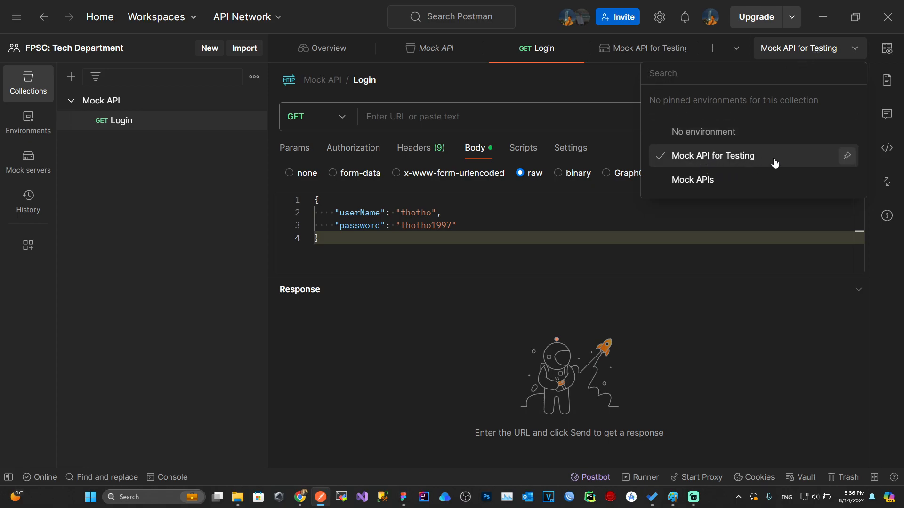
click(887, 48)
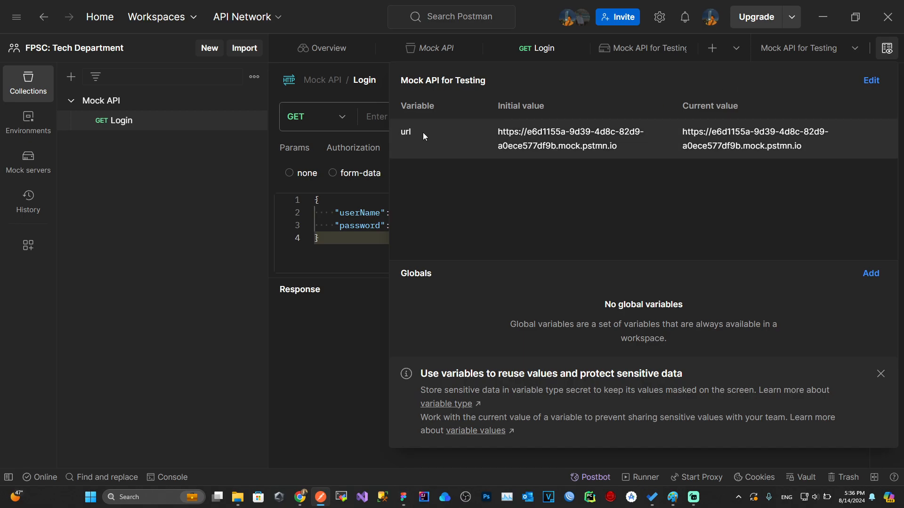
drag(498, 130, 626, 146)
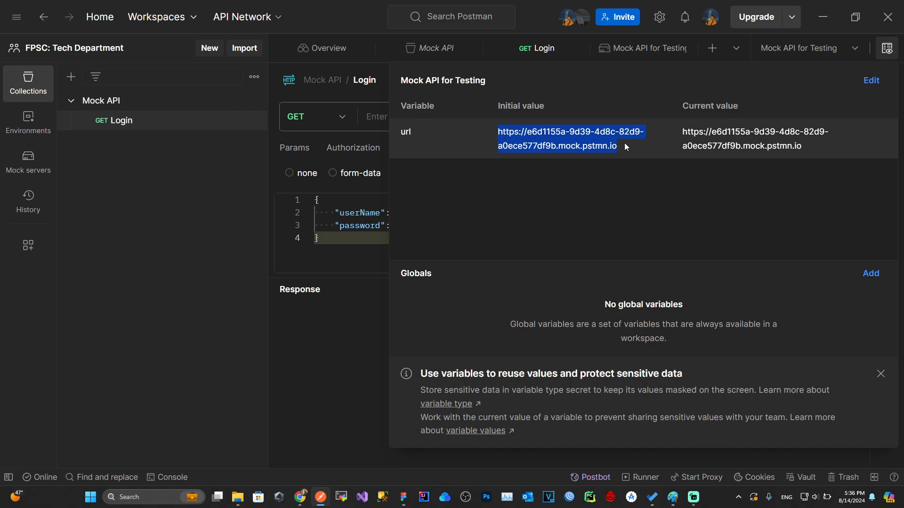
drag(679, 131, 808, 147)
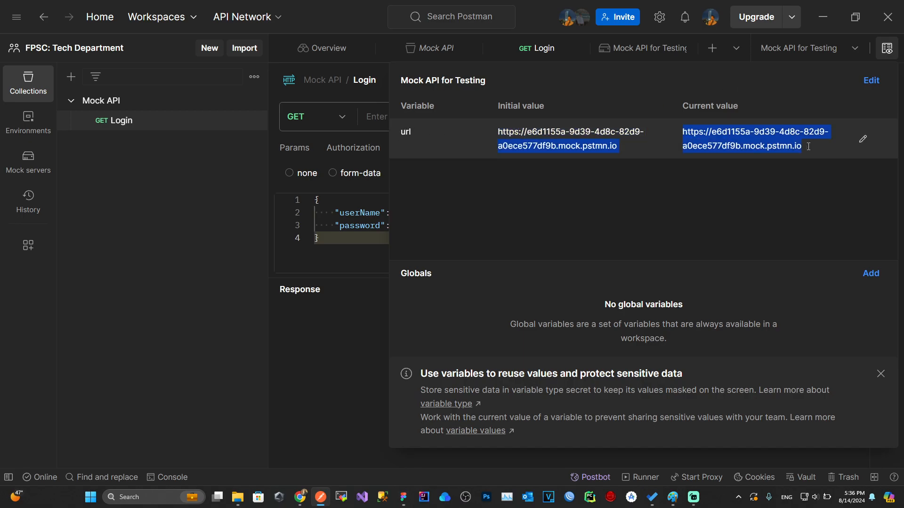
click(347, 226)
click(394, 116)
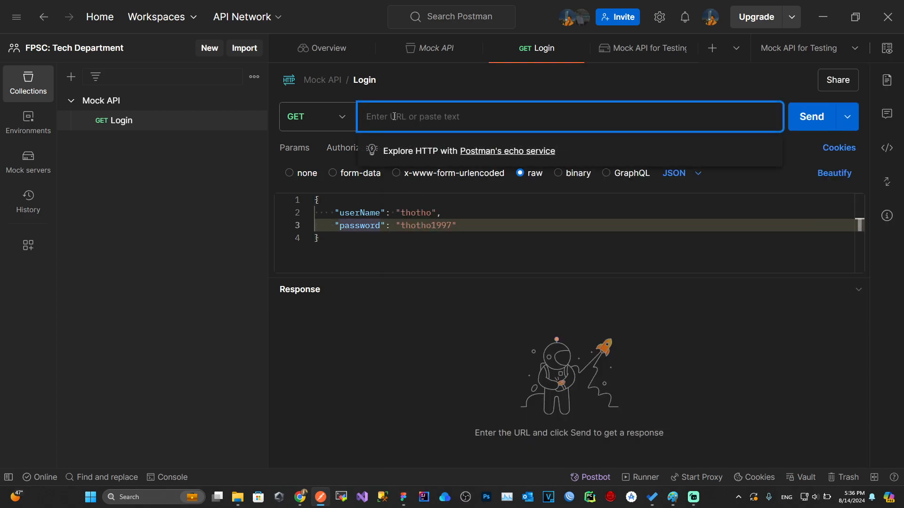
Step: Set the Login request URL to {{url}}/api/login and save the request
text({{)
key(Escape)
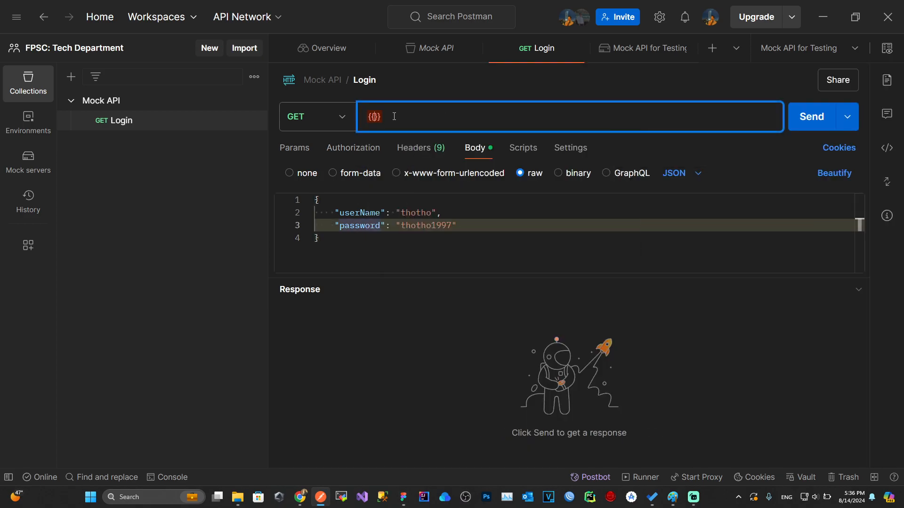
text(url)
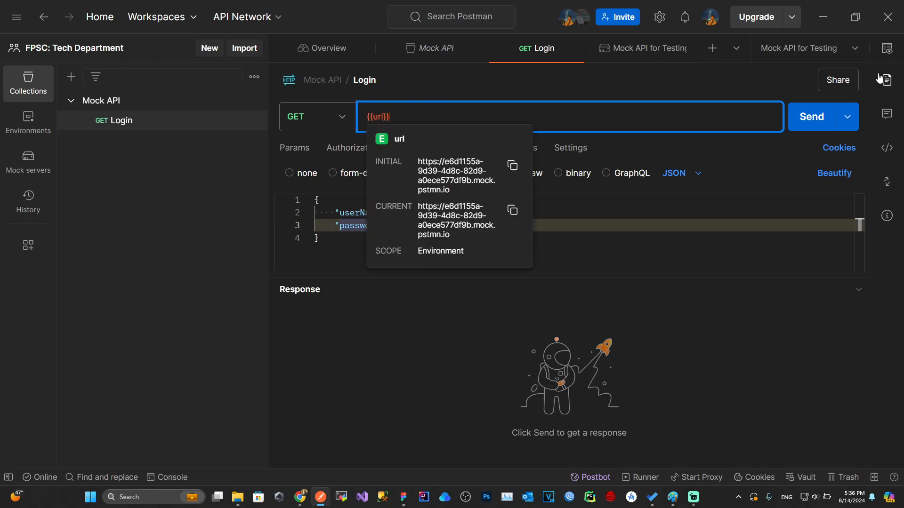
mouse_move(379, 120)
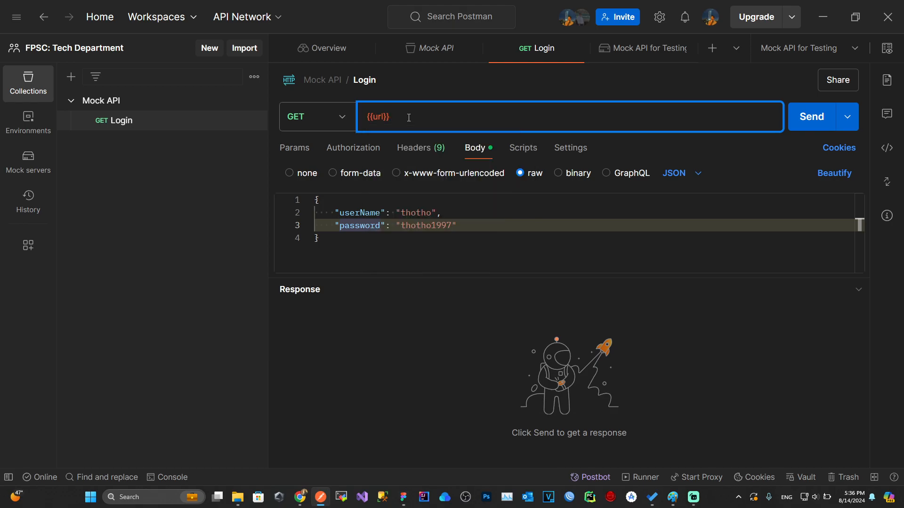
text(/api/login)
click(470, 230)
key(ctrl+s)
click(502, 220)
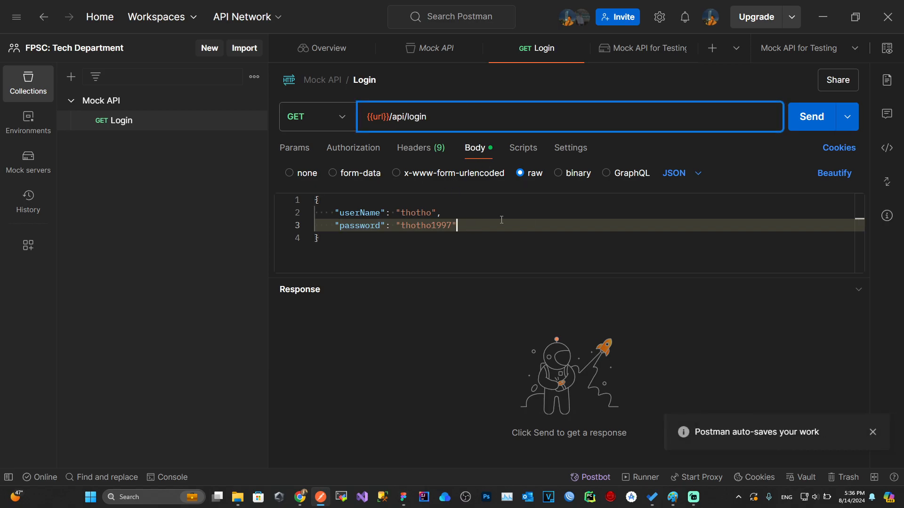
Step: Send the Login request and review the 404 mockRequestNotFoundError response
drag(425, 277, 426, 283)
click(811, 116)
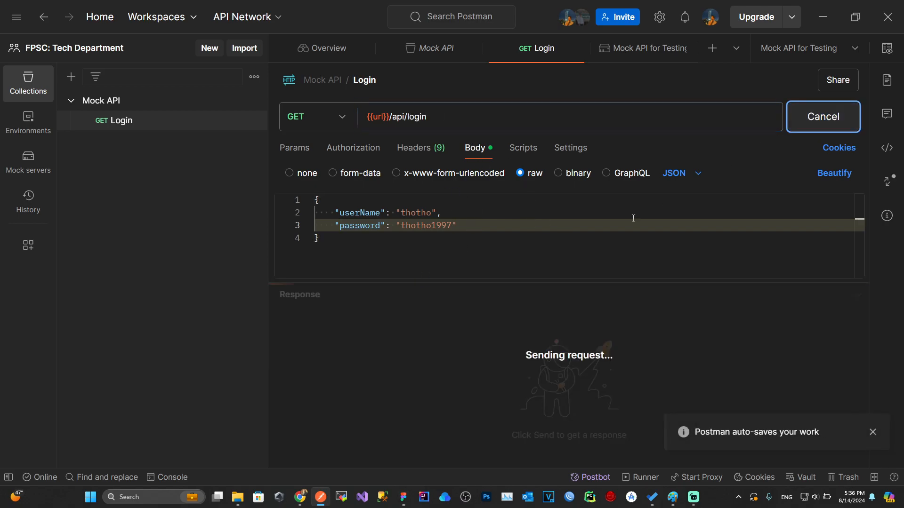
drag(513, 282, 463, 267)
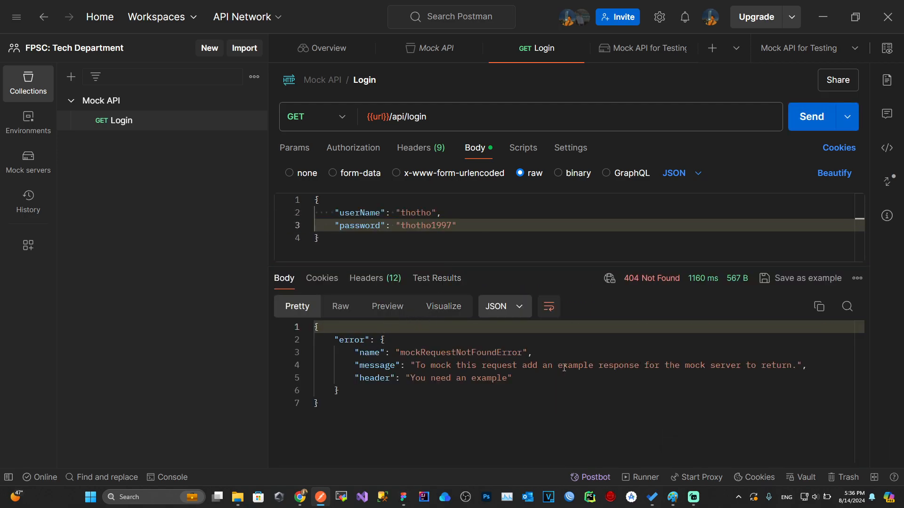
drag(438, 266, 433, 274)
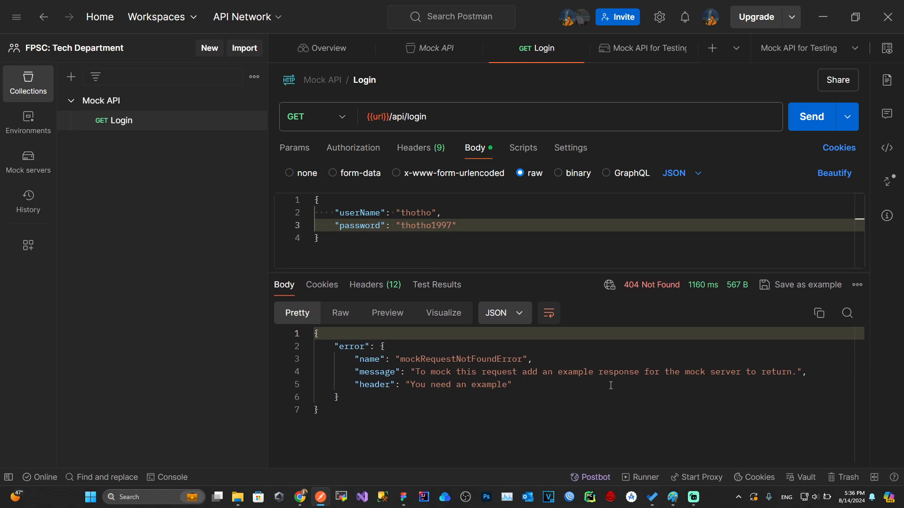
drag(638, 372, 797, 373)
click(512, 384)
drag(444, 272, 405, 325)
Step: Add the header x-mock-match-request-headers with value true
click(418, 150)
click(361, 301)
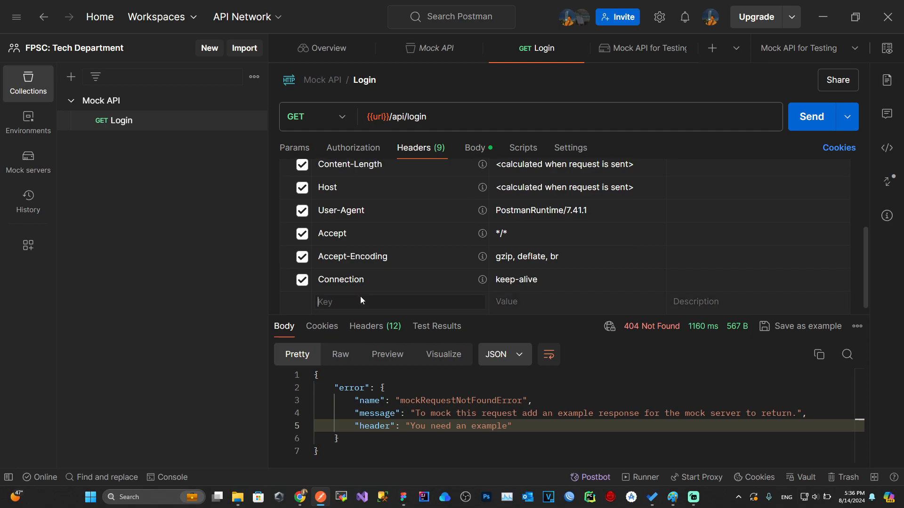
text(x-mock)
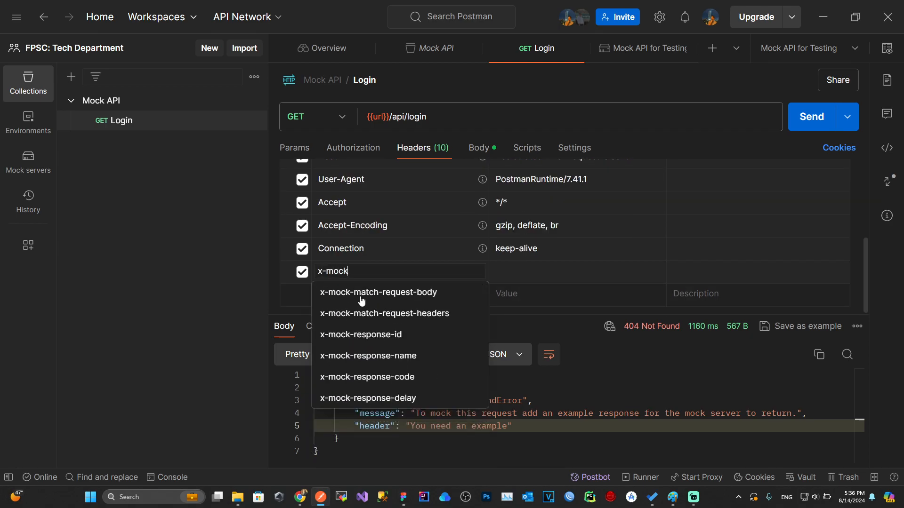
click(385, 313)
click(511, 273)
text(true)
click(394, 300)
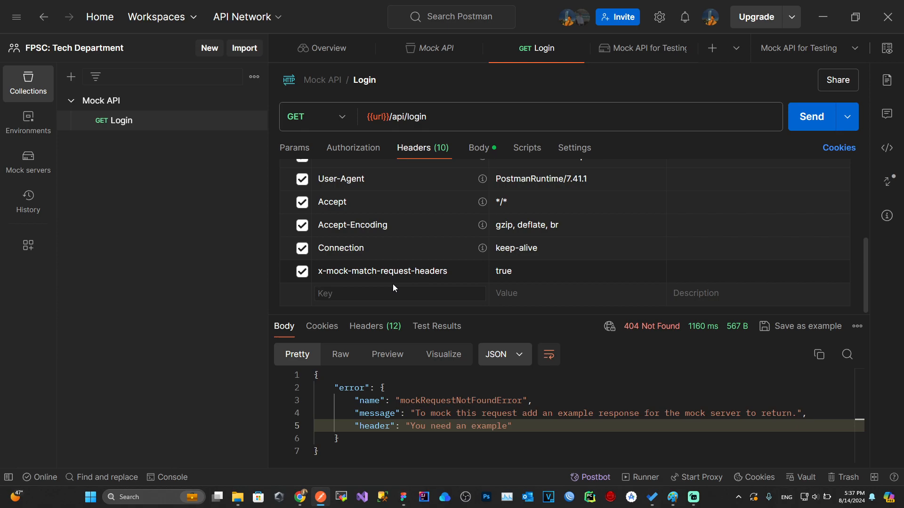
Step: Add the header x-mock-match-request-body with value true
click(394, 289)
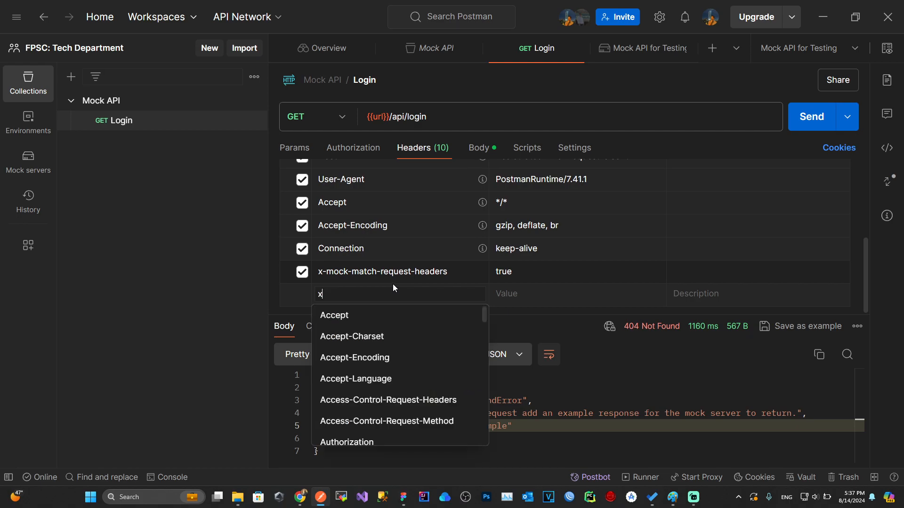
text(x-mock)
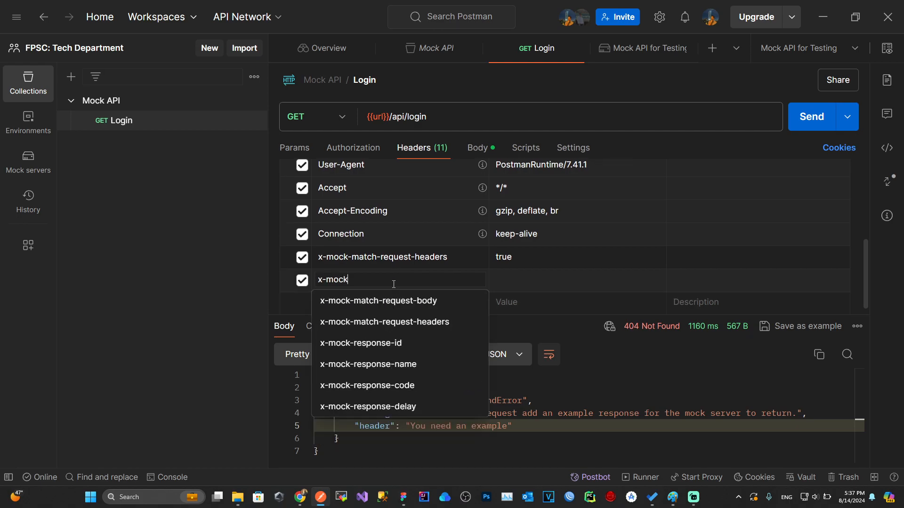
text(-match)
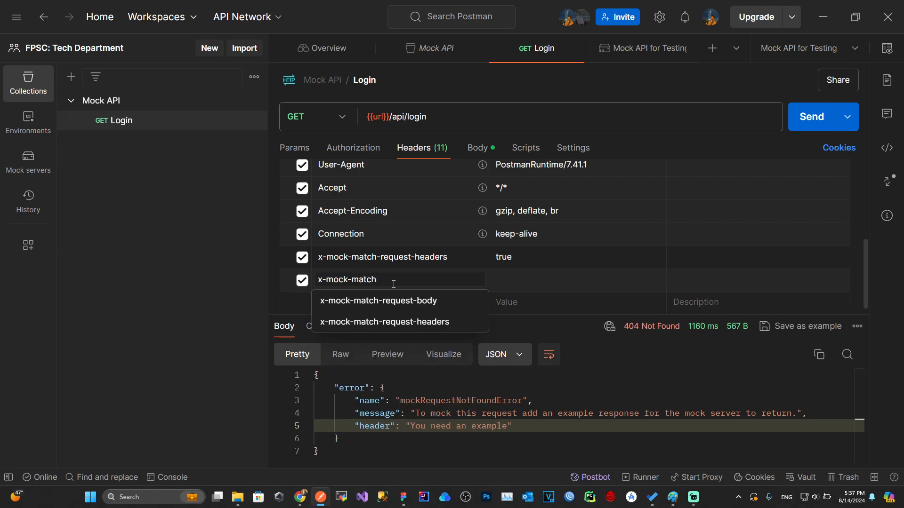
click(410, 321)
key(ctrl+a)
text(x-mock)
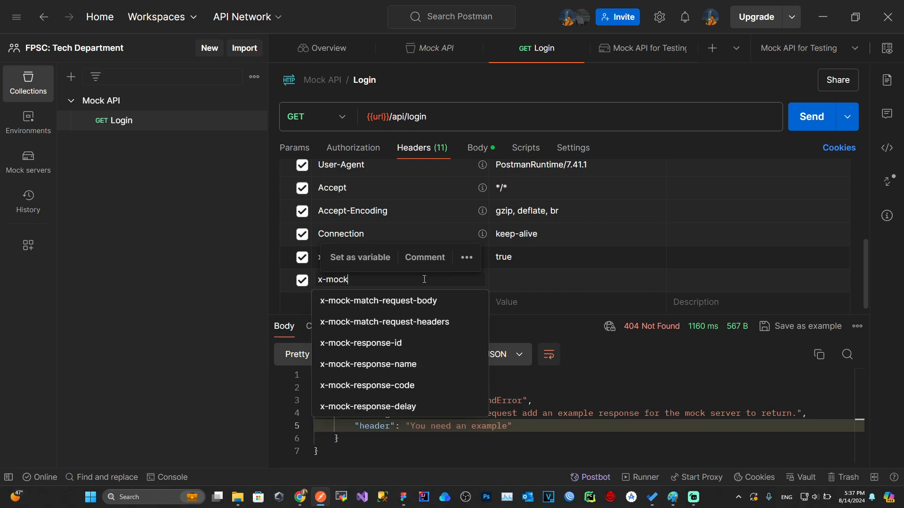
click(426, 301)
click(516, 280)
text(true)
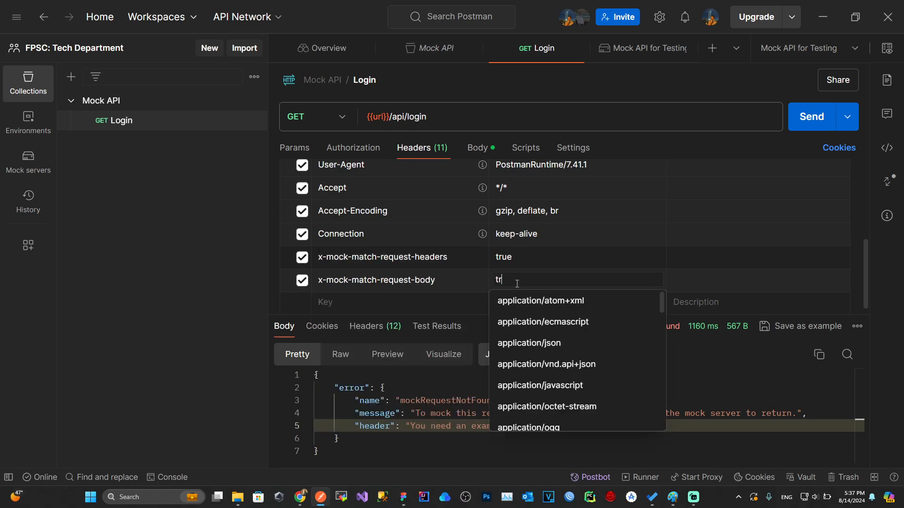
Step: Add a Content-Type header set to application/json
click(401, 310)
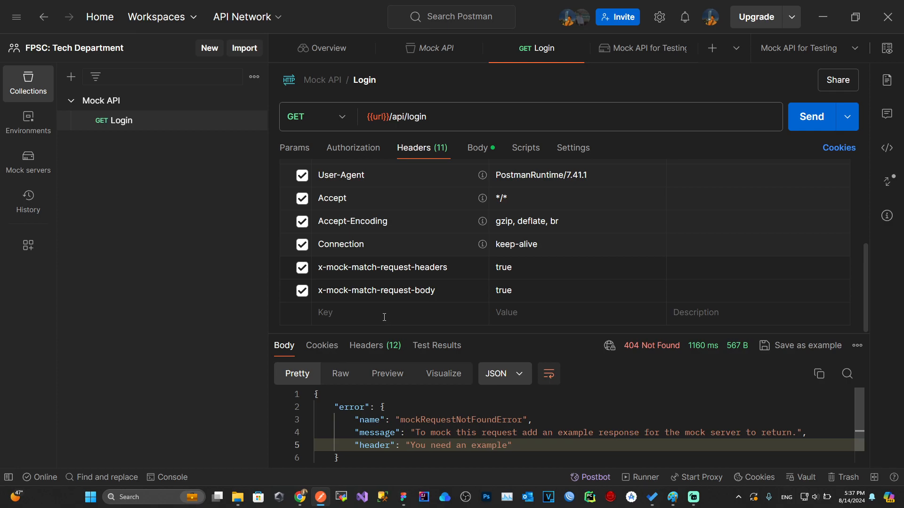
text(conte)
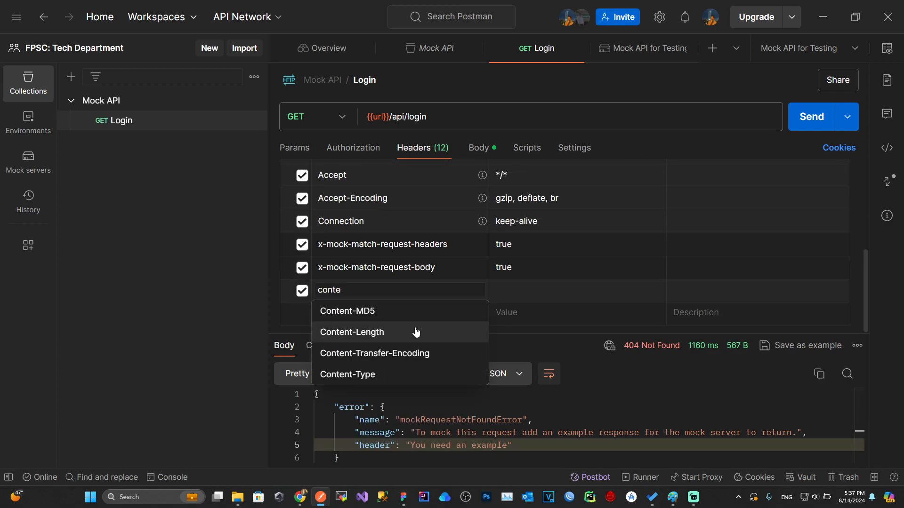
click(350, 373)
click(510, 295)
text(appli)
click(529, 362)
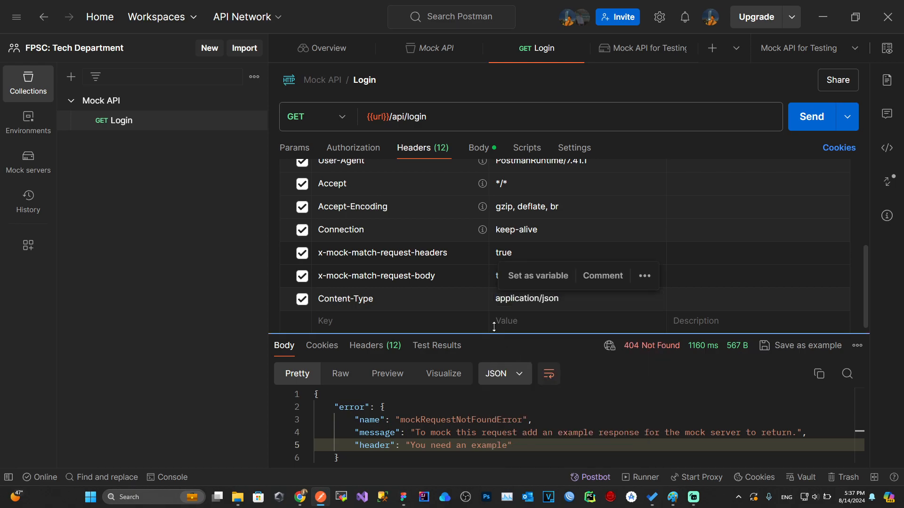
mouse_move(475, 334)
mouse_down()
mouse_move(474, 319)
mouse_move(475, 343)
mouse_up()
Step: Hide auto-generated headers, resend Login, and save the 404 response as an example
scroll(347, 185, up, 5)
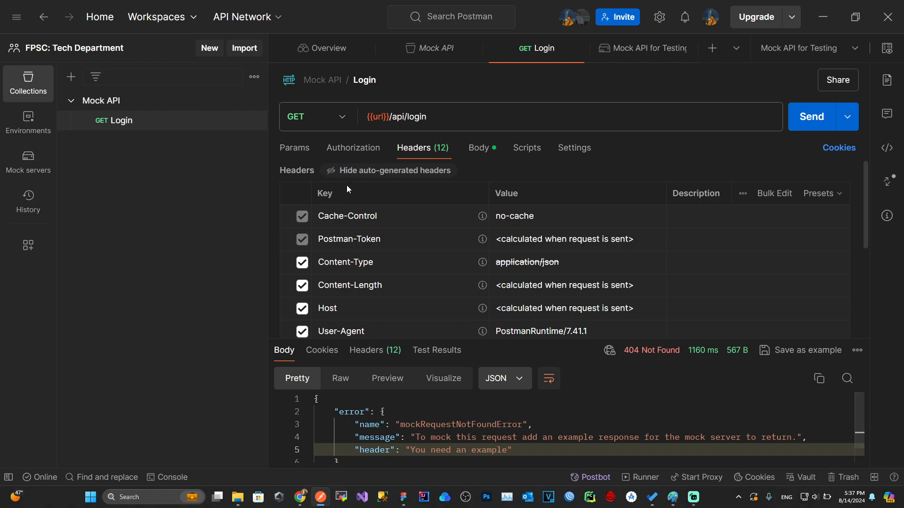
click(351, 170)
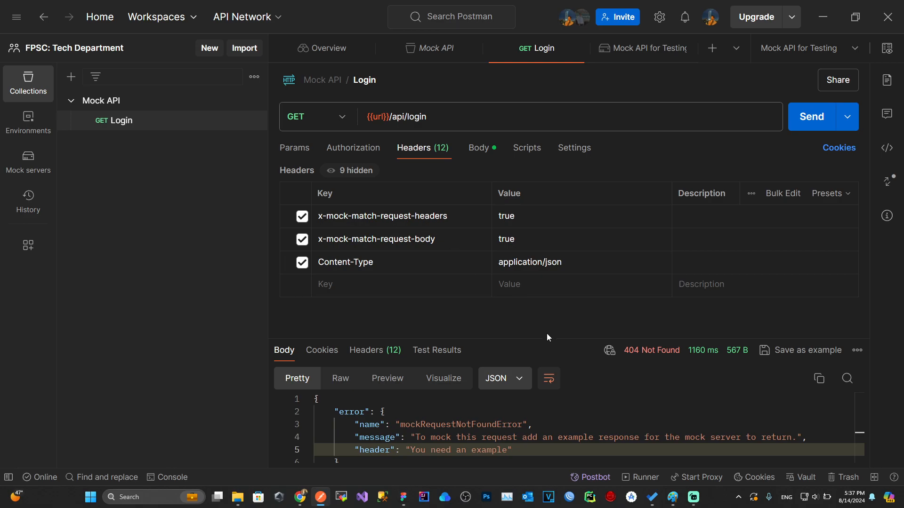
drag(546, 338, 513, 288)
click(796, 124)
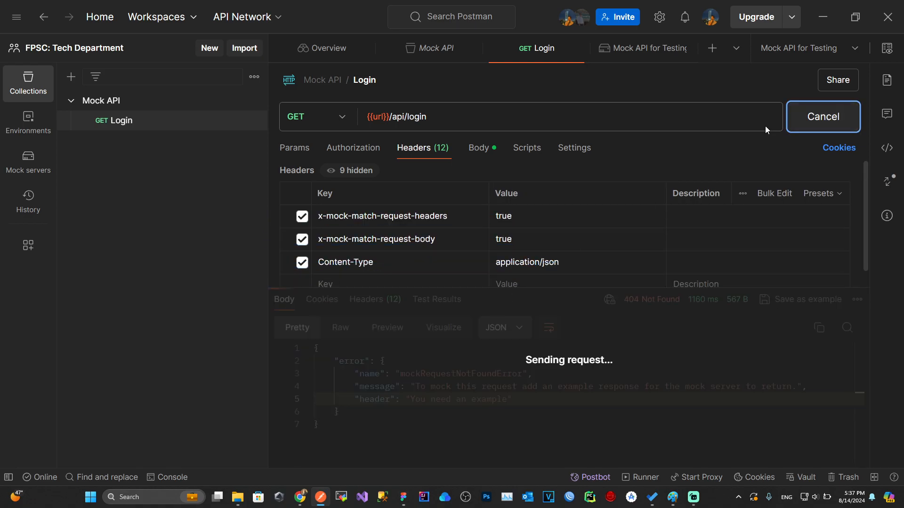
drag(439, 288, 425, 237)
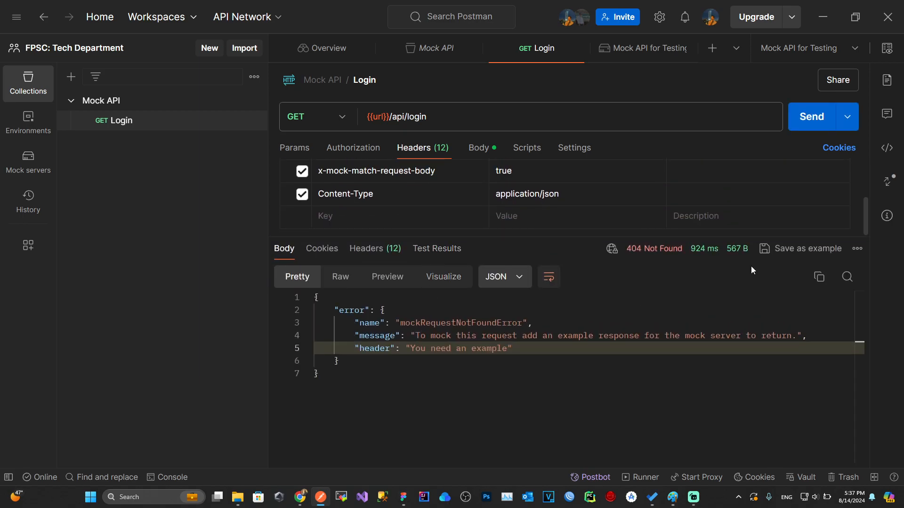
click(802, 249)
Step: Rename the example to 200 and set its status code to 200
right_click(129, 144)
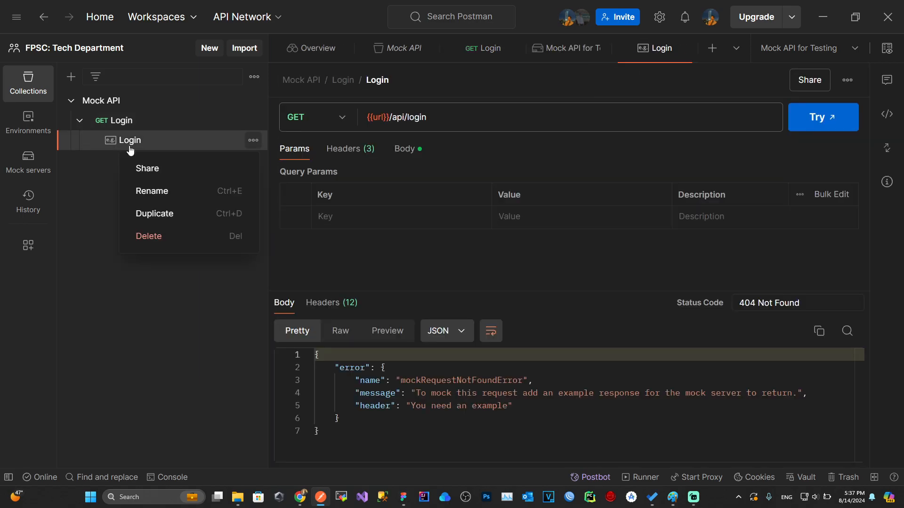
click(156, 197)
text(200)
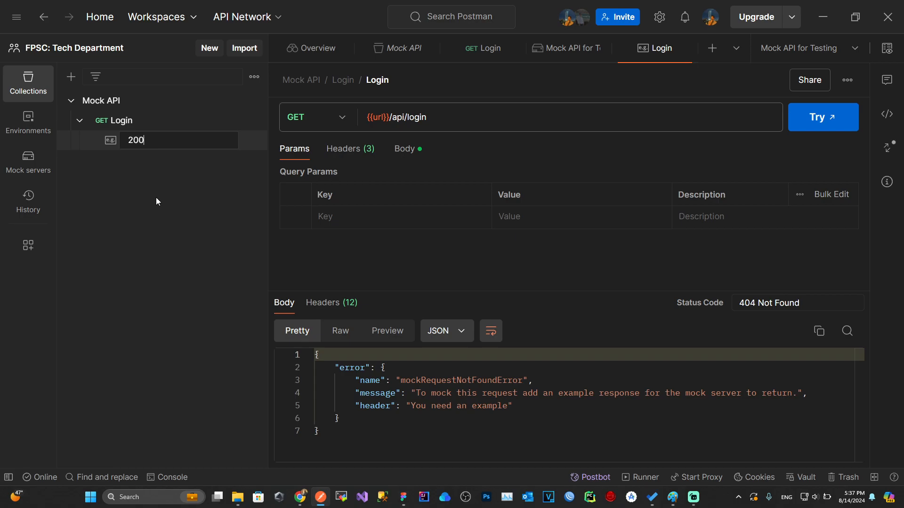
key(Return)
triple_click(775, 303)
text(200)
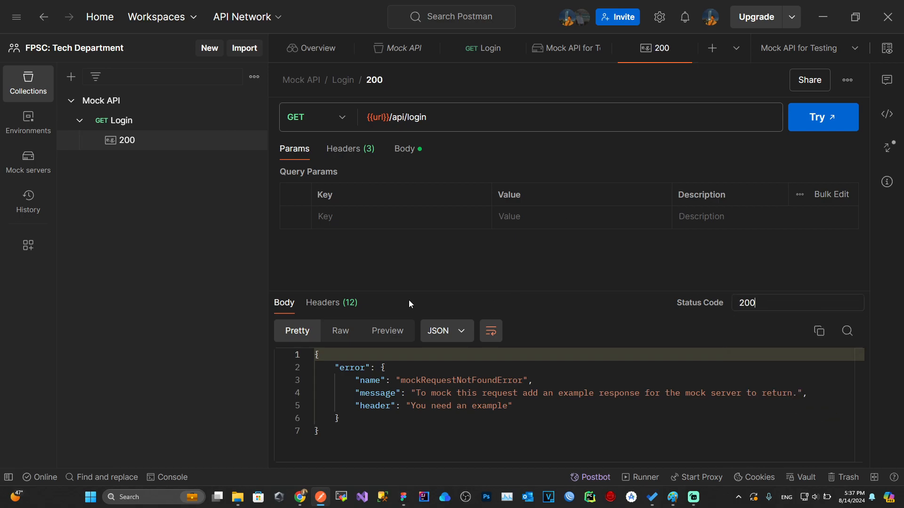
Step: Replace the error body with new JSON beginning "success": true
drag(462, 292, 463, 242)
click(330, 391)
key(ctrl+a)
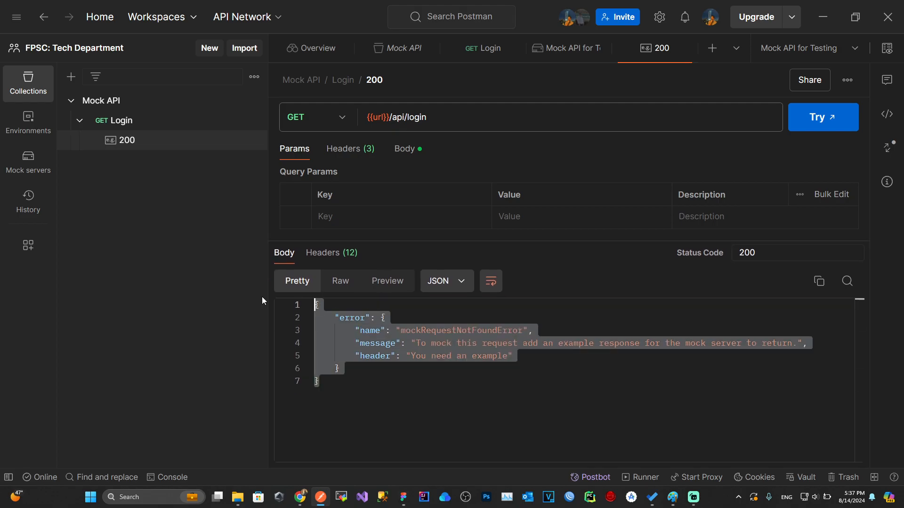
key(BackSpace)
text({)
key(Return)
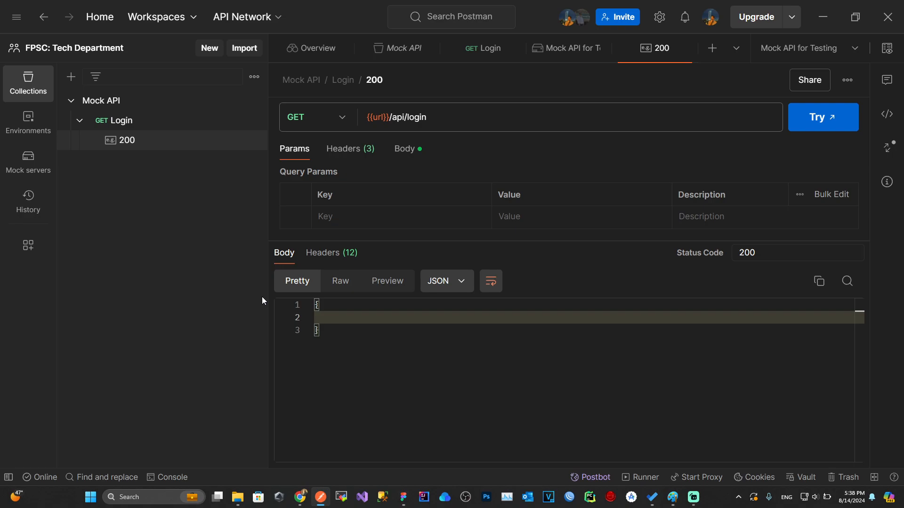
text(")
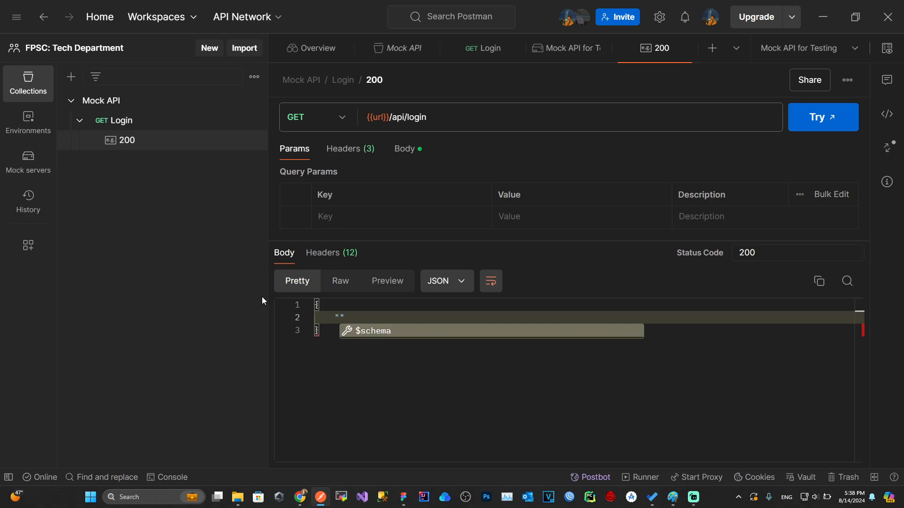
text(status)
key(ctrl+shift+Left)
key(BackSpace)
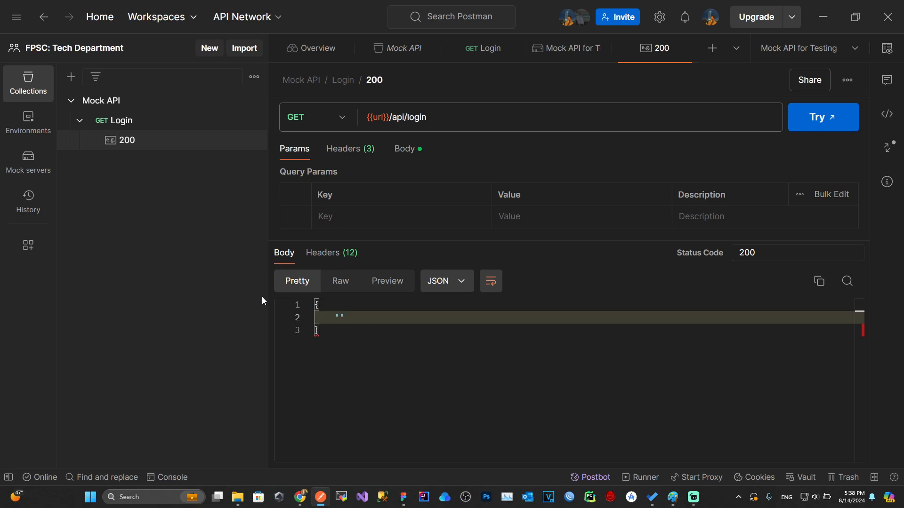
key(ctrl+shift+Left)
key(BackSpace)
text(suce)
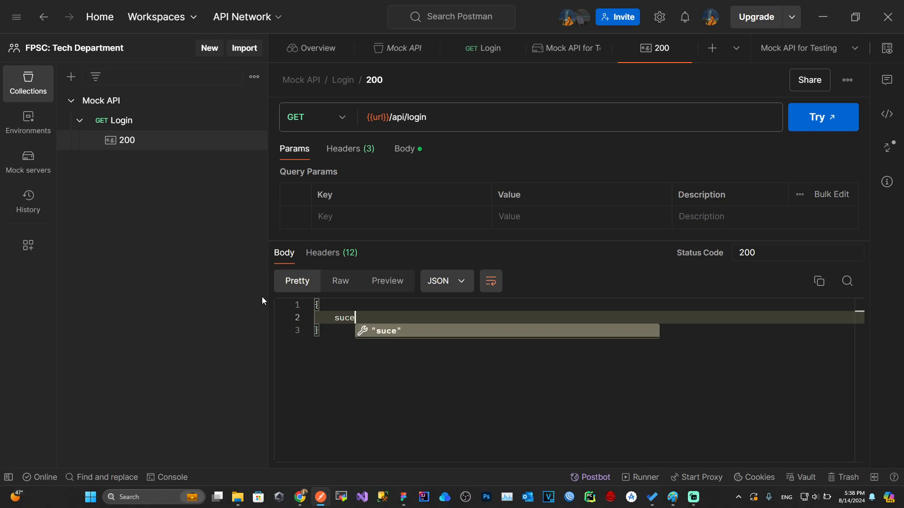
key(BackSpace)
key(BackSpace)
key(BackSpace)
key(BackSpace)
text("")
key(Left)
text(sc)
key(BackSpace)
key(BackSpace)
text(success": true,)
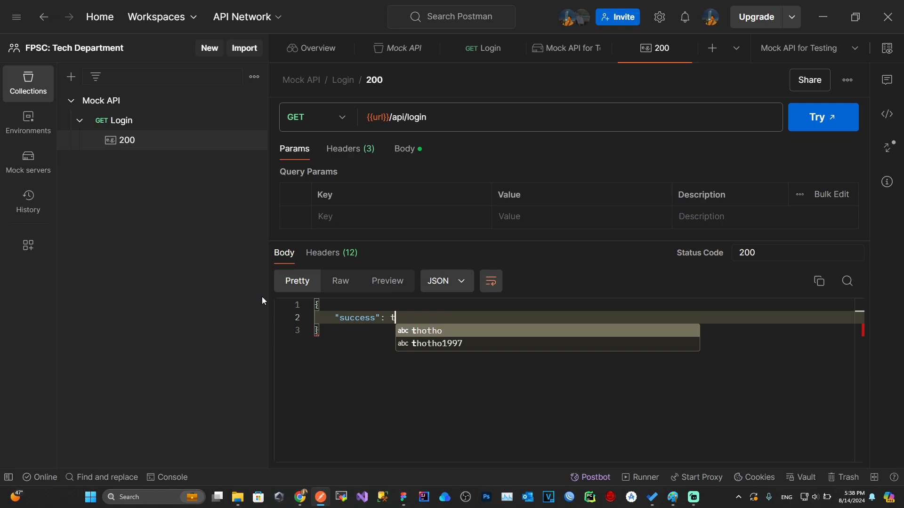
key(Return)
Step: Add the message 'User logged in In' and open a data object
text(")
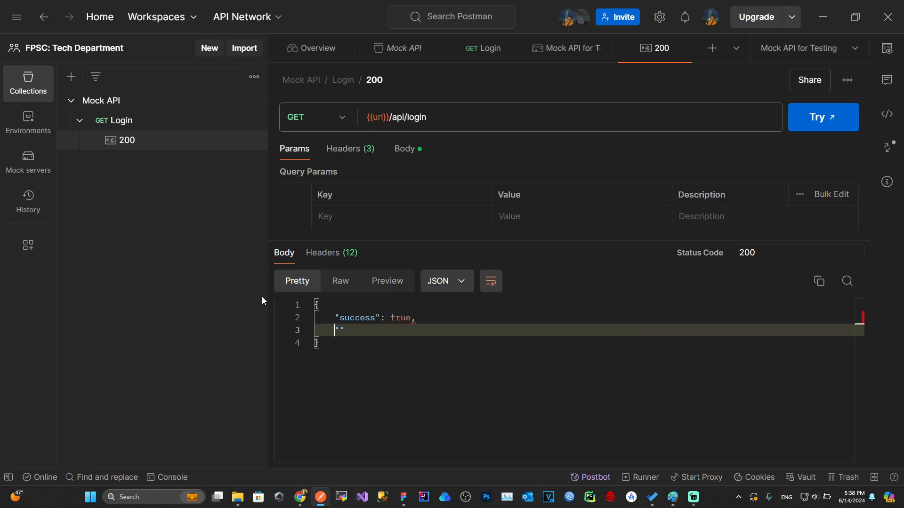
key(Down)
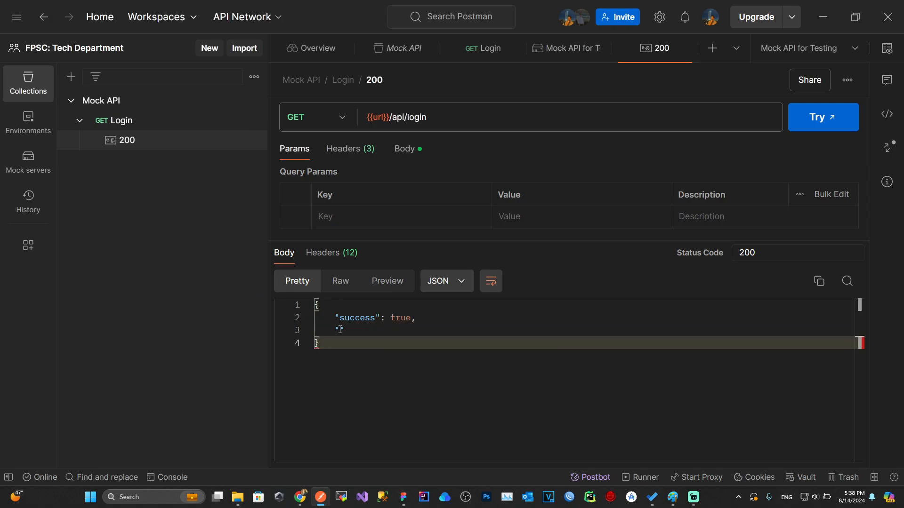
click(339, 329)
text(message")
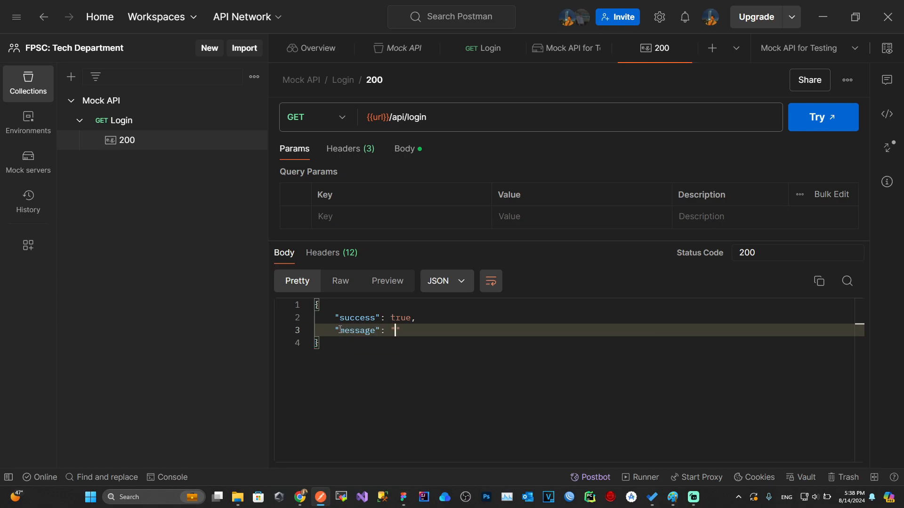
text(: "User log)
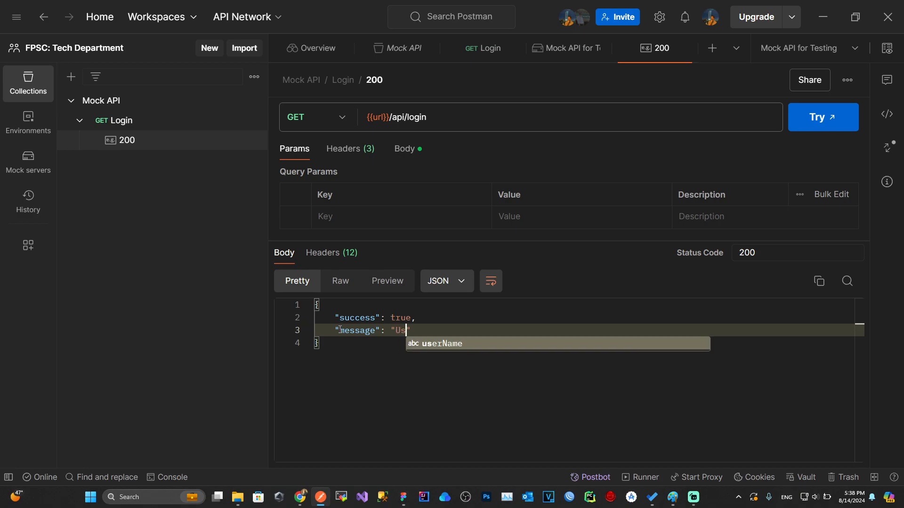
text(ged in )
text(In)
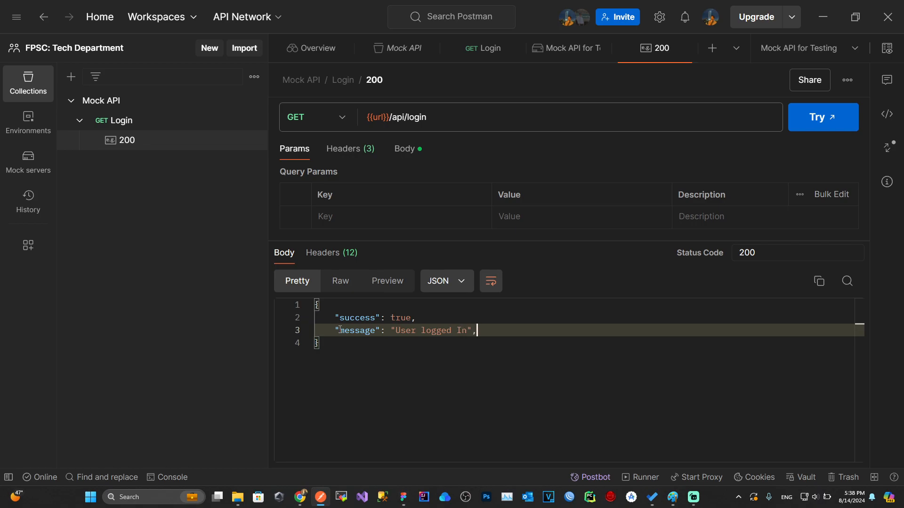
text(,)
key(Return)
text("data": {)
key(Return)
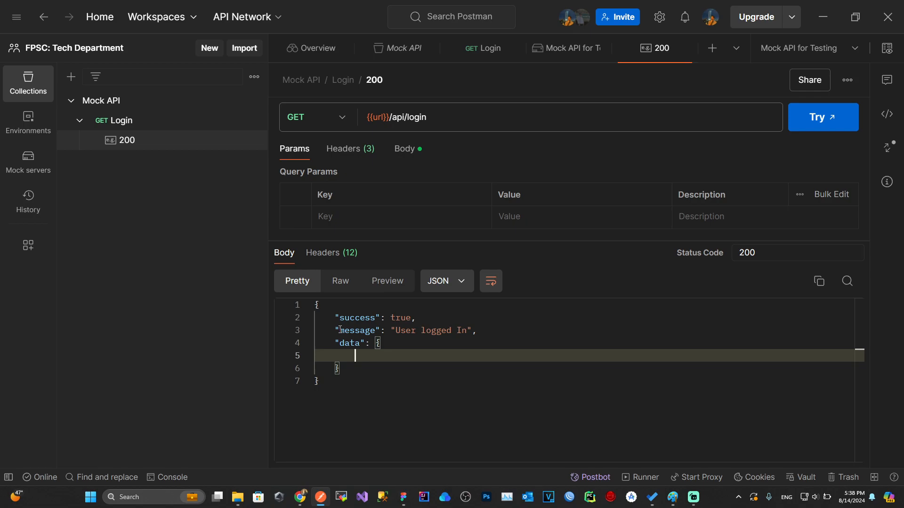
Step: Inside data, add a userName and a sample token value
text("name")
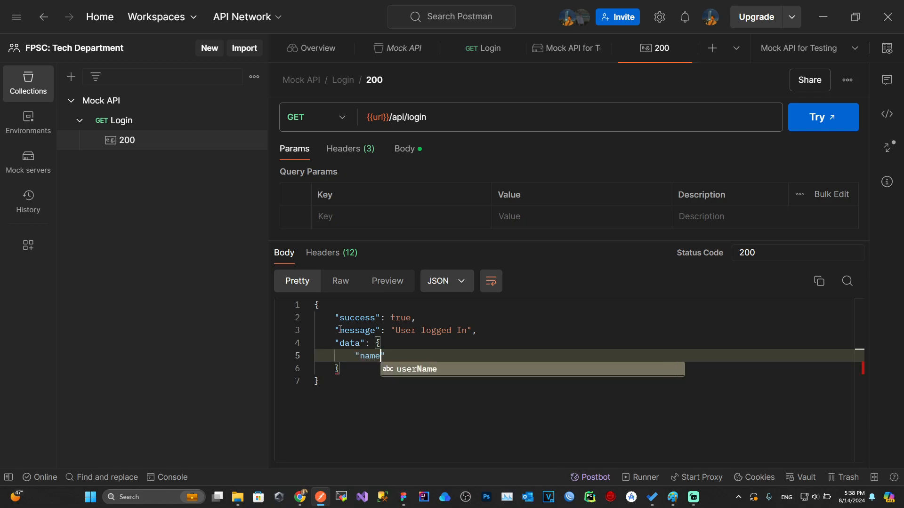
key(Left)
key(ctrl+shift+Left)
text(userName")
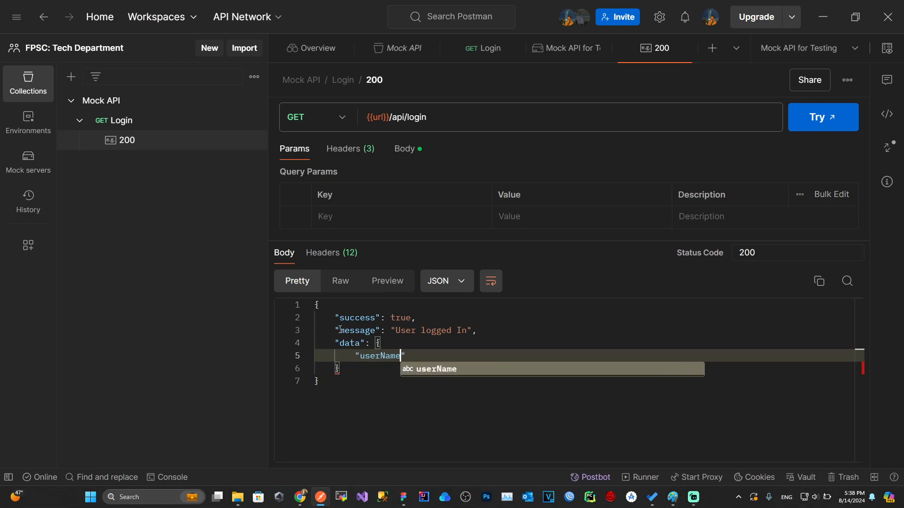
text(: "thotho",)
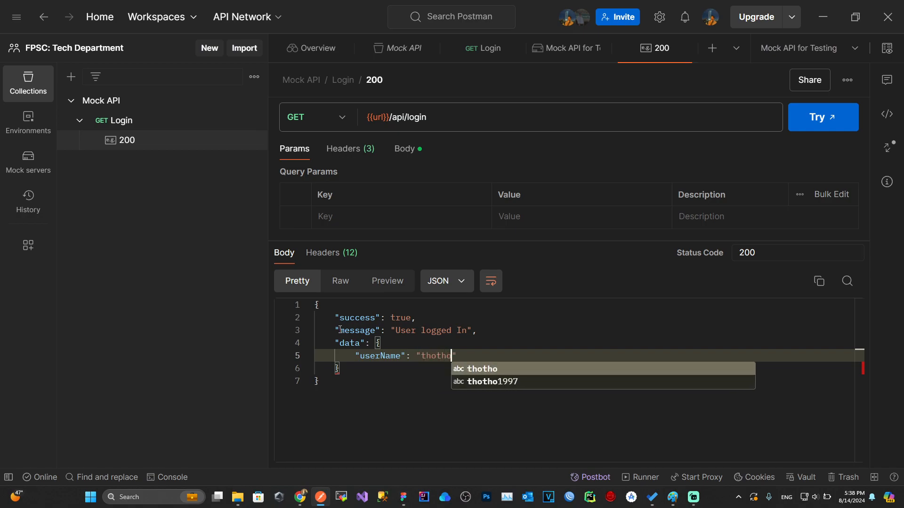
key(Return)
text("jwt)
key(ctrl+shift+Left)
text(token":)
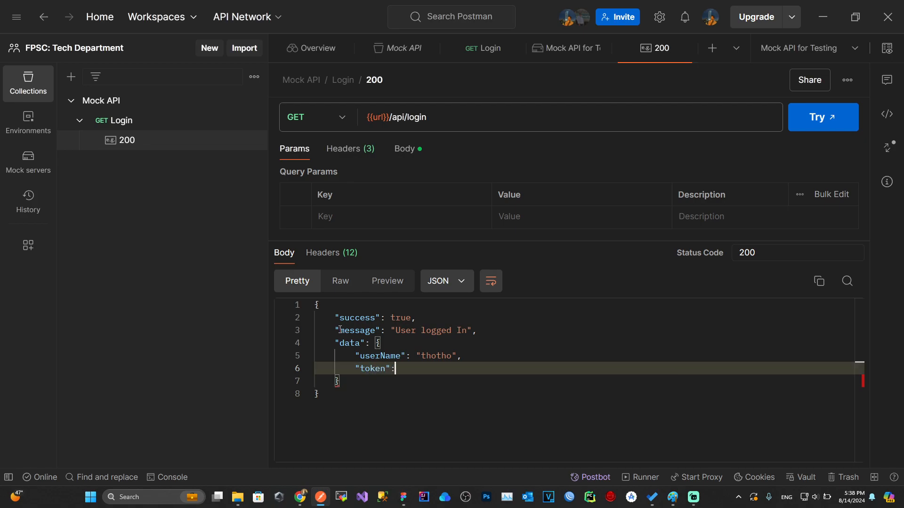
text( "1239n234nj2kj3h423nj42jk3n4.23.4234jh213j4234.234)
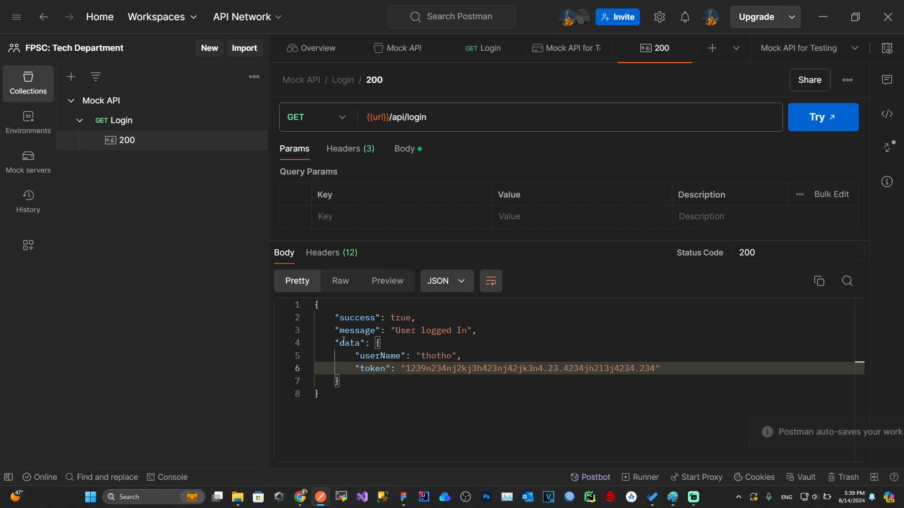
key(Up)
Step: Send the Login request to the mock server and inspect its JSON response
click(122, 120)
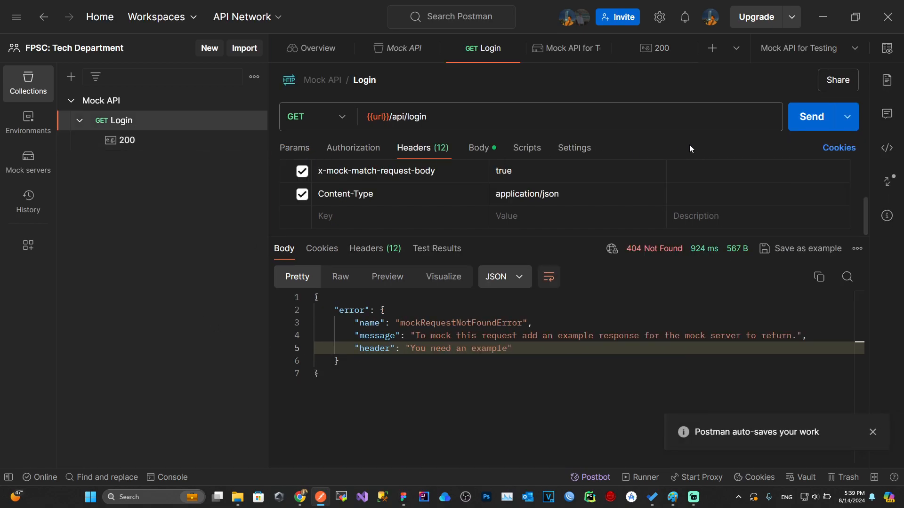
click(817, 117)
mouse_move(450, 228)
mouse_down()
mouse_move(435, 201)
mouse_move(433, 223)
mouse_up()
drag(414, 398, 329, 266)
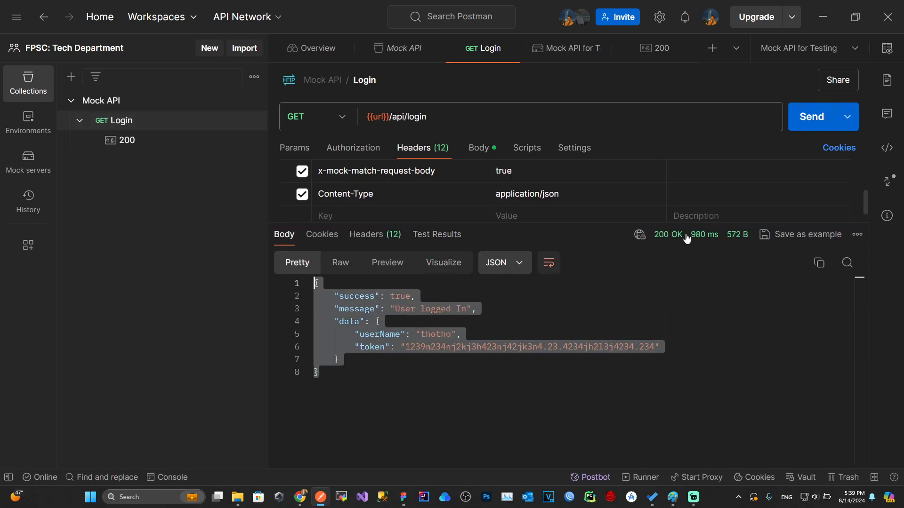
drag(546, 223, 537, 266)
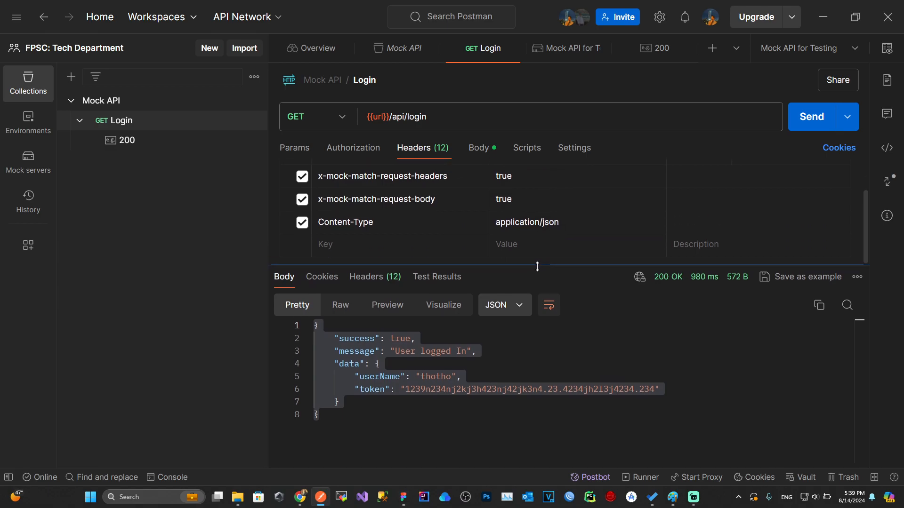
click(478, 148)
drag(446, 264, 442, 274)
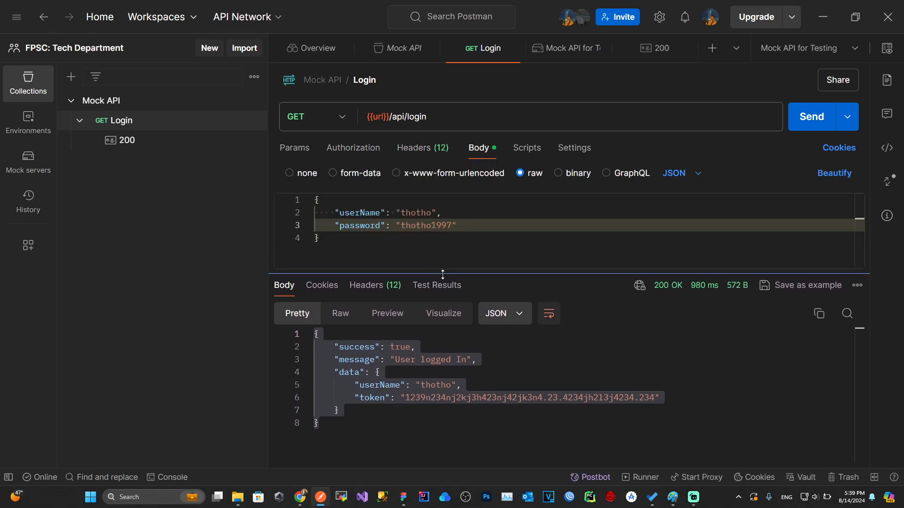
click(452, 225)
key(ctrl+shift+Left)
key(BackSpace)
text(000000)
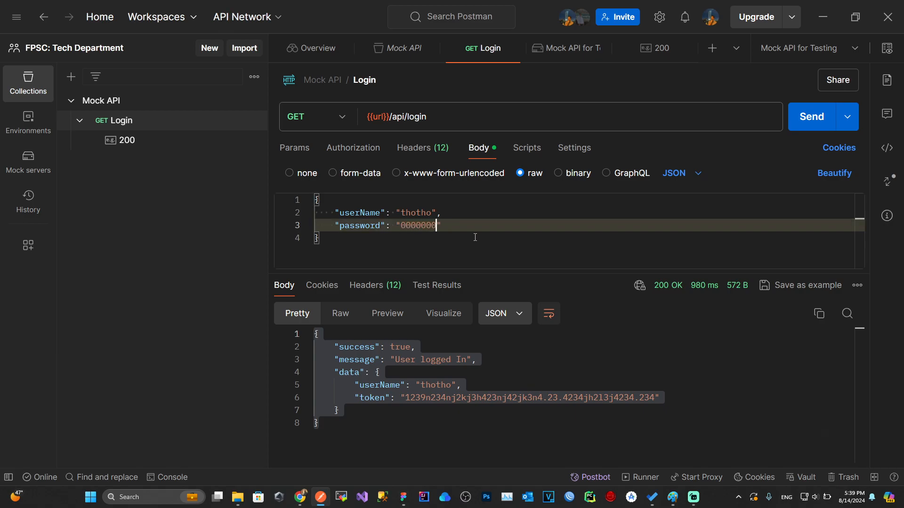
click(811, 116)
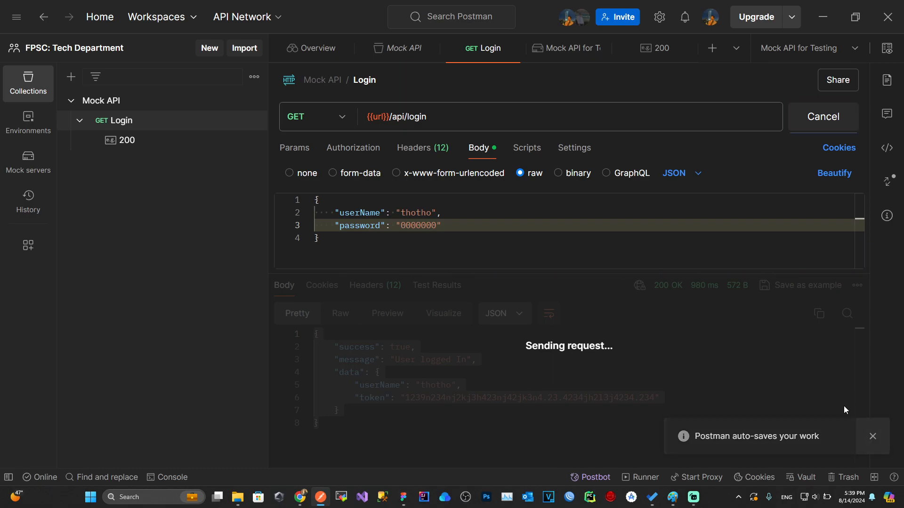
click(800, 285)
Step: Rename the new example to 400 and set its status code to 400 Bad Request
right_click(150, 165)
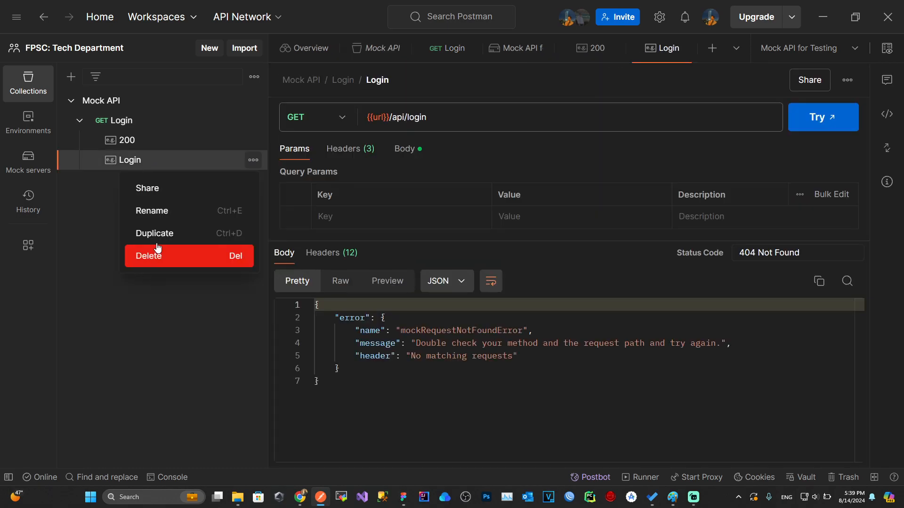
click(148, 211)
text(400)
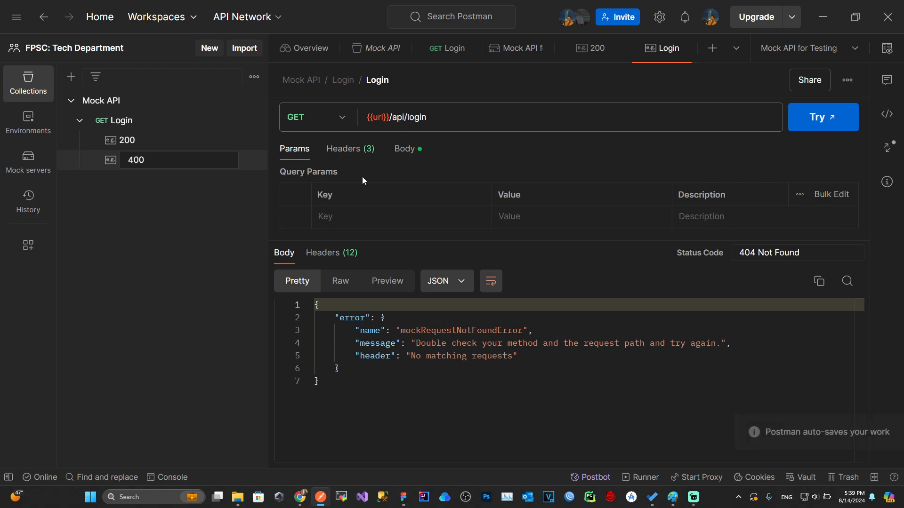
triple_click(760, 252)
text(400)
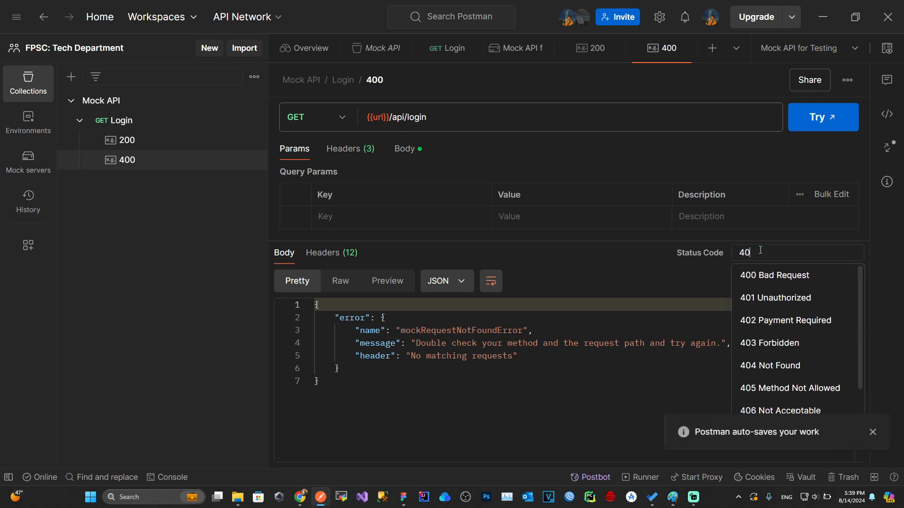
click(772, 275)
Step: Paste the 200 example's body, then set message to 'bad userName or Password' and data to null
click(515, 354)
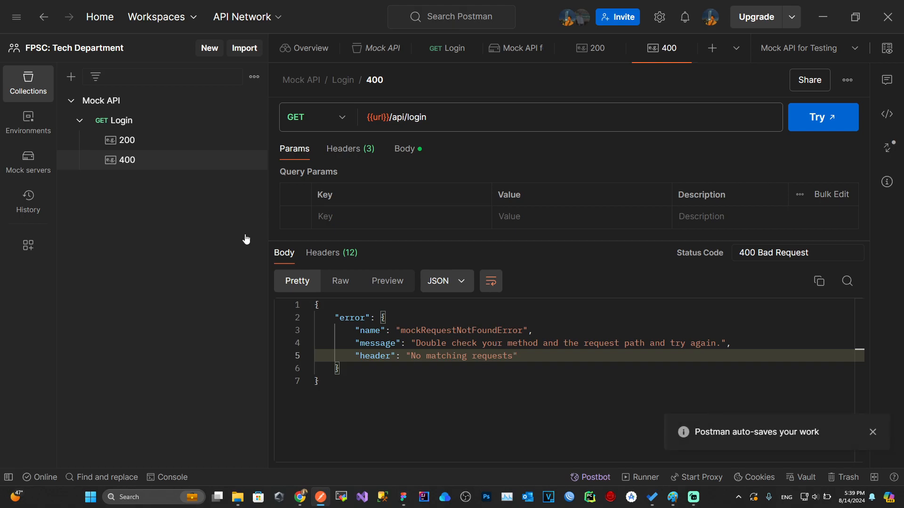
click(143, 140)
click(137, 162)
key(ctrl+a)
key(ctrl+v)
click(395, 331)
drag(395, 331, 468, 331)
key(BackSpace)
text(bad userName or )
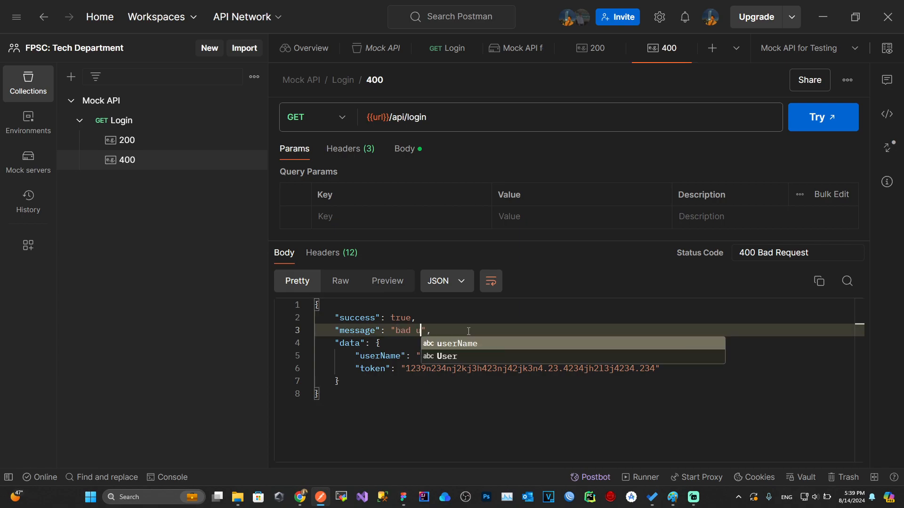
text(Password)
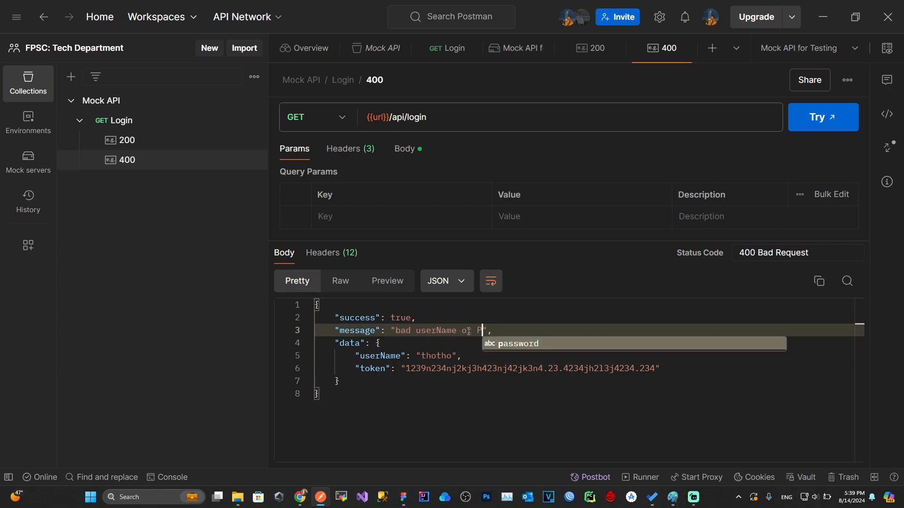
drag(339, 380, 377, 343)
key(BackSpace)
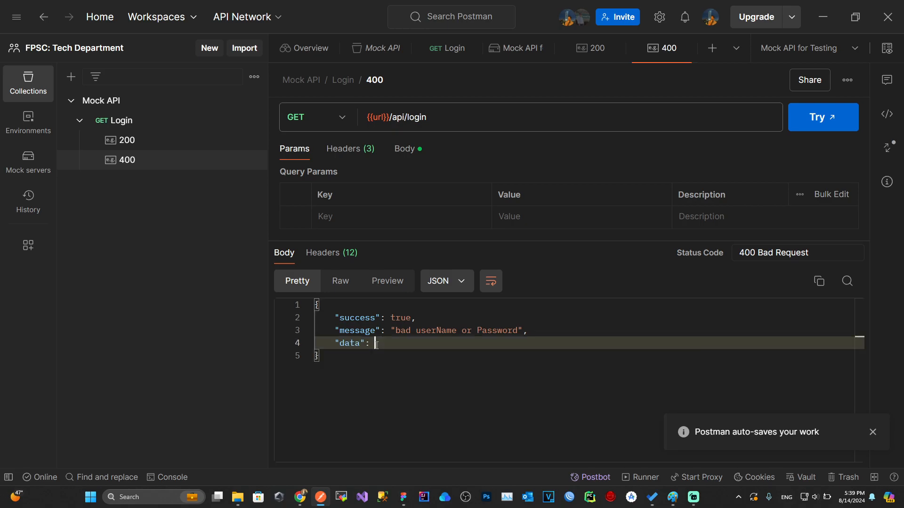
text(null)
Step: Send Login with the wrong password and check the 400 'bad userName or Password' response
click(133, 121)
click(790, 121)
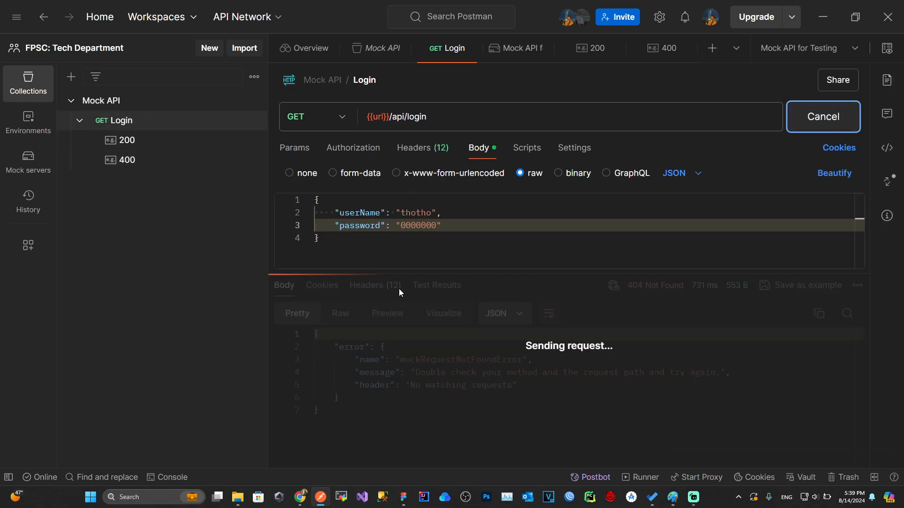
drag(408, 273, 408, 284)
drag(394, 366, 518, 372)
drag(520, 404, 699, 298)
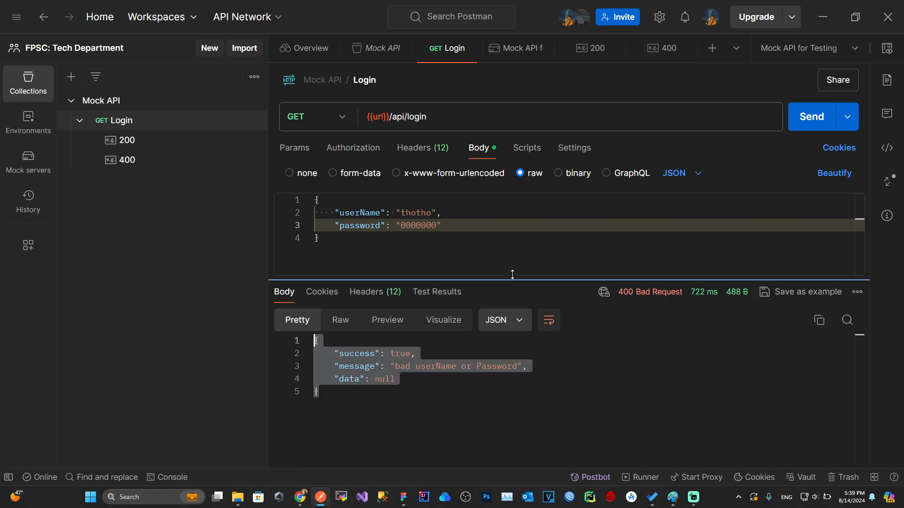
Step: Restore the correct account password in the body and resend for 200 OK
double_click(418, 225)
key(BackSpace)
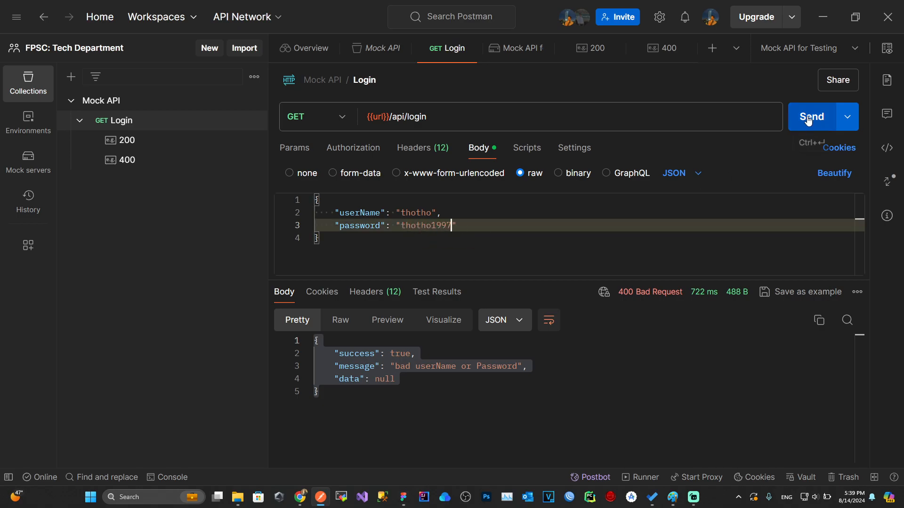
click(808, 116)
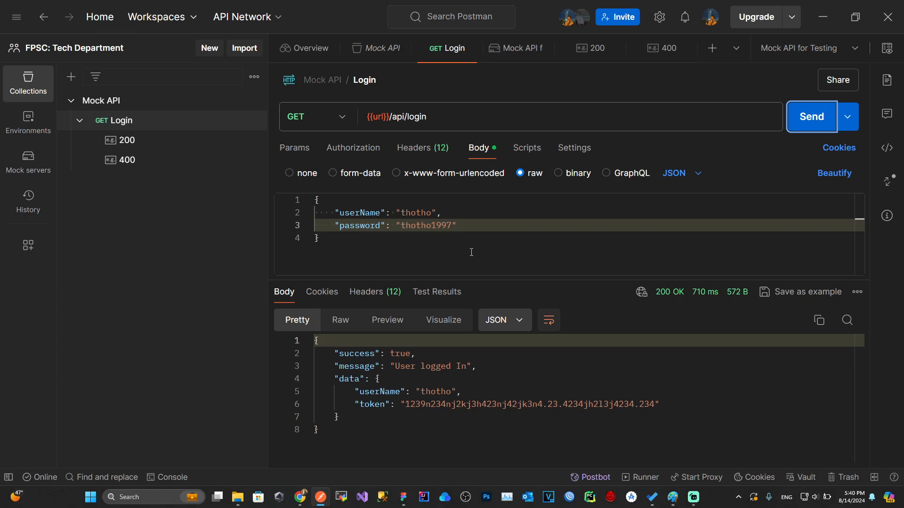
Step: View the Login request's headers, compare the 200 example's three headers, then return to Login
click(424, 148)
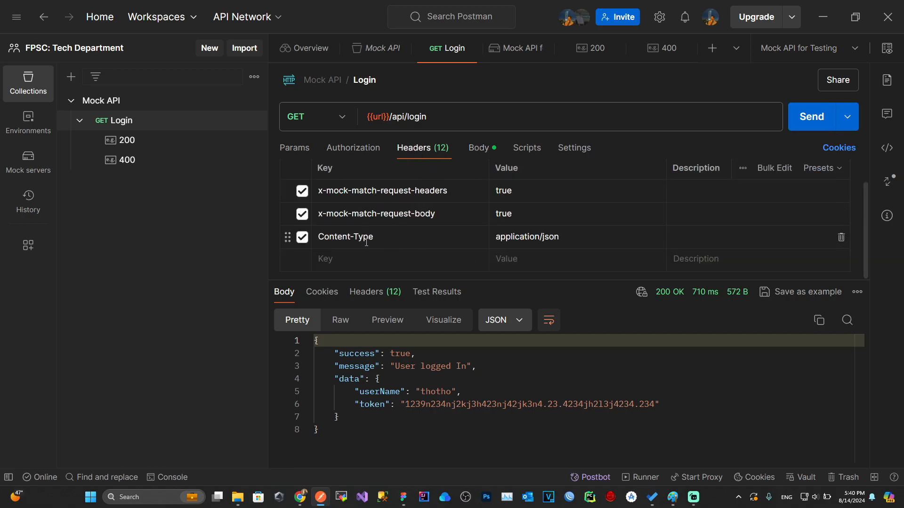
click(125, 140)
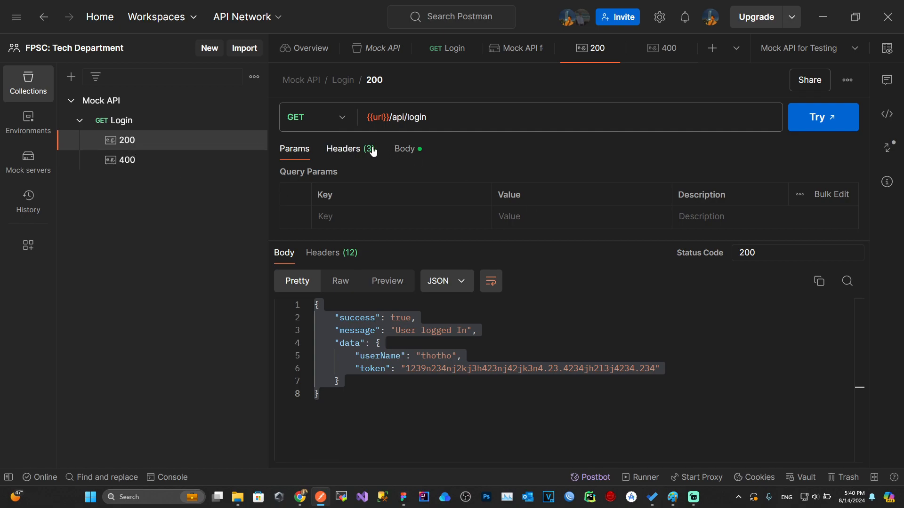
click(350, 149)
drag(566, 240, 564, 292)
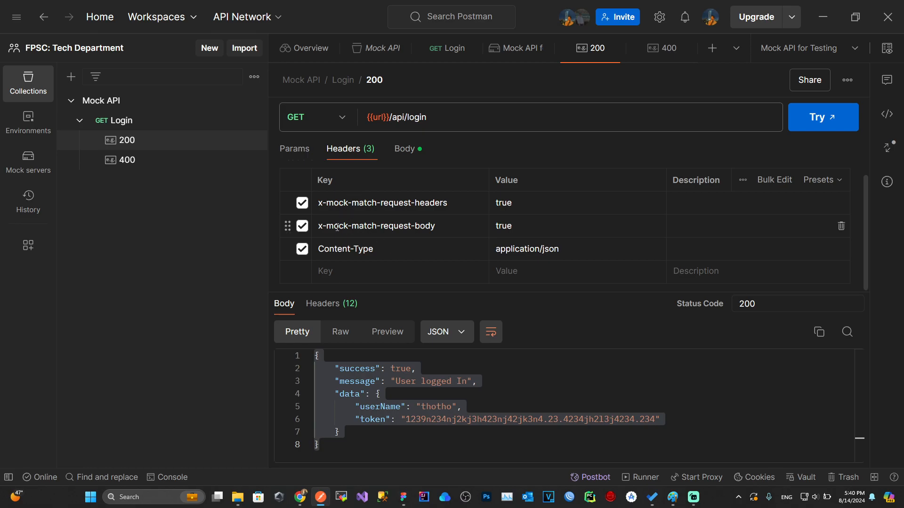
click(123, 123)
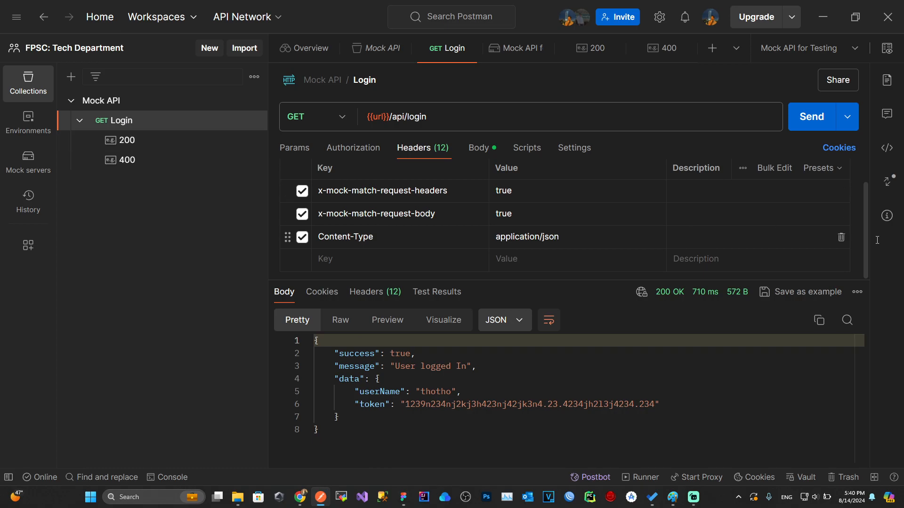